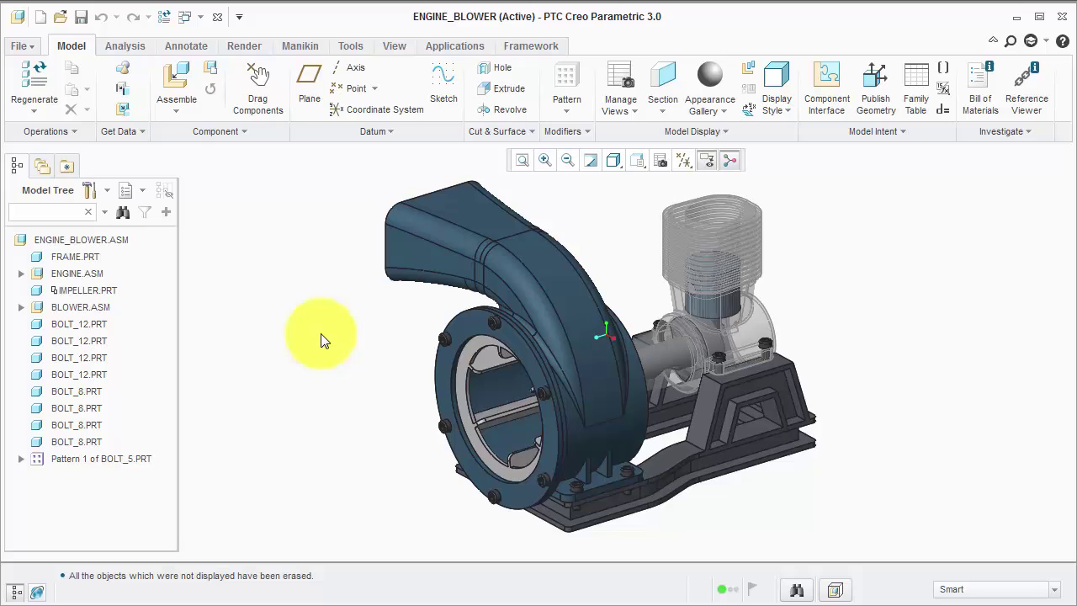
Step: With the blower housing selected, create a new snapshot animation named Animation2 in the Animation module
left_click(392, 253)
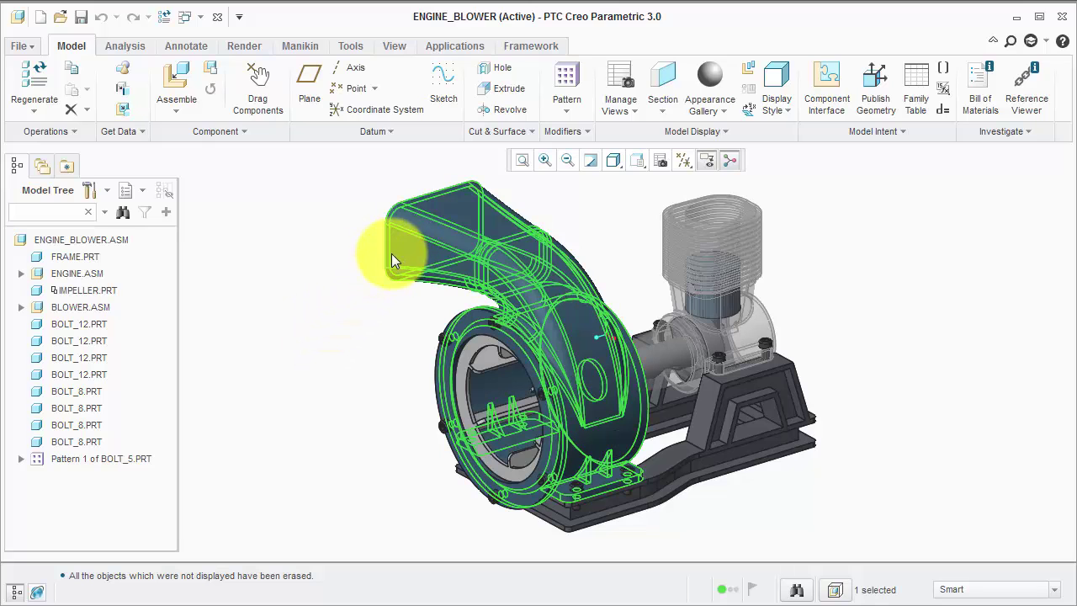
left_click(442, 47)
left_click(344, 80)
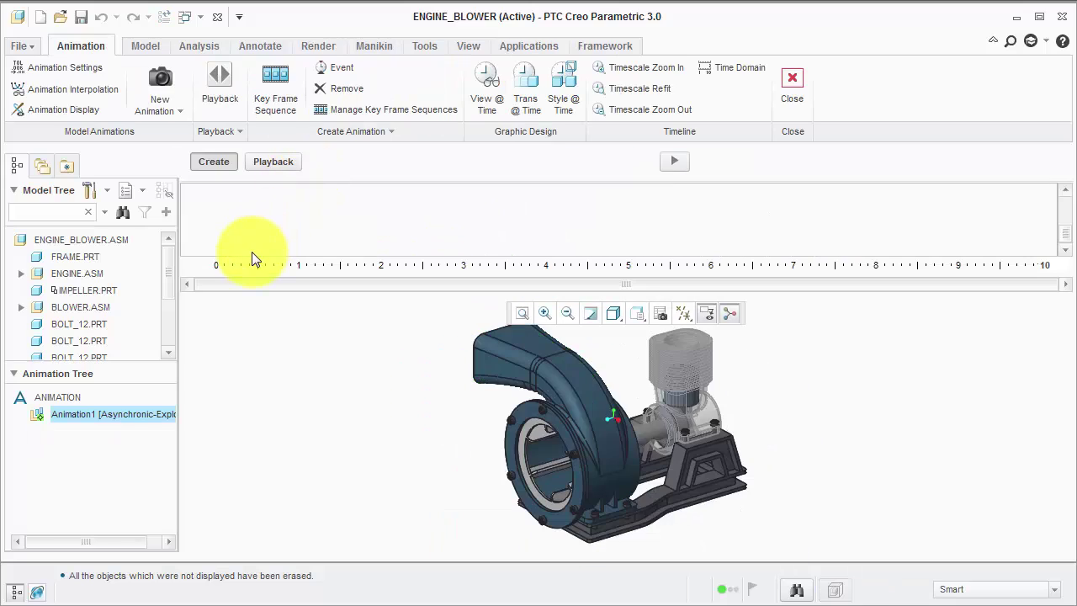
left_click(169, 109)
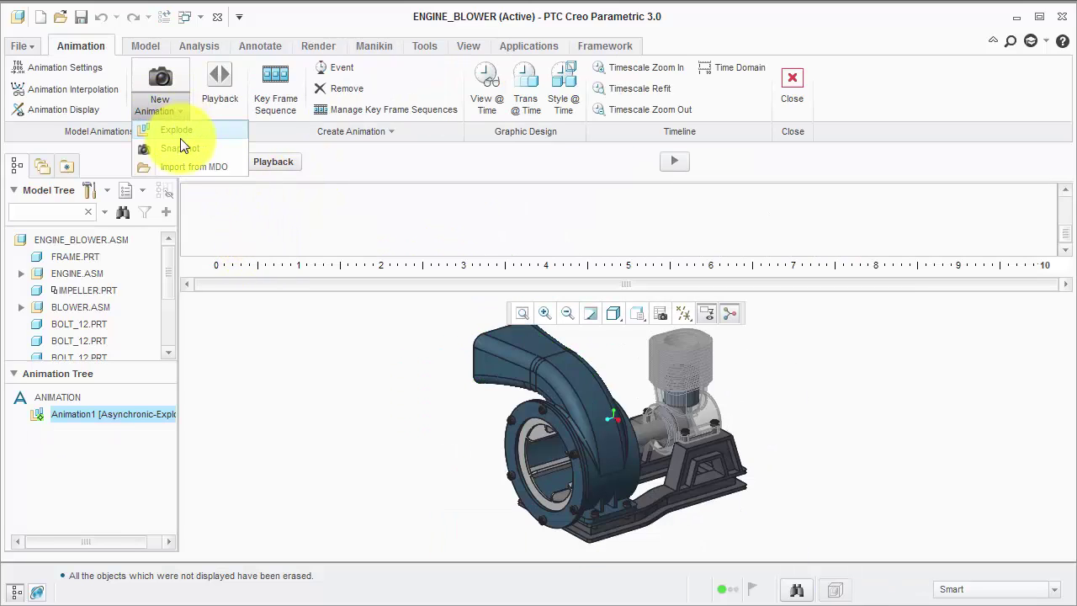
left_click(182, 145)
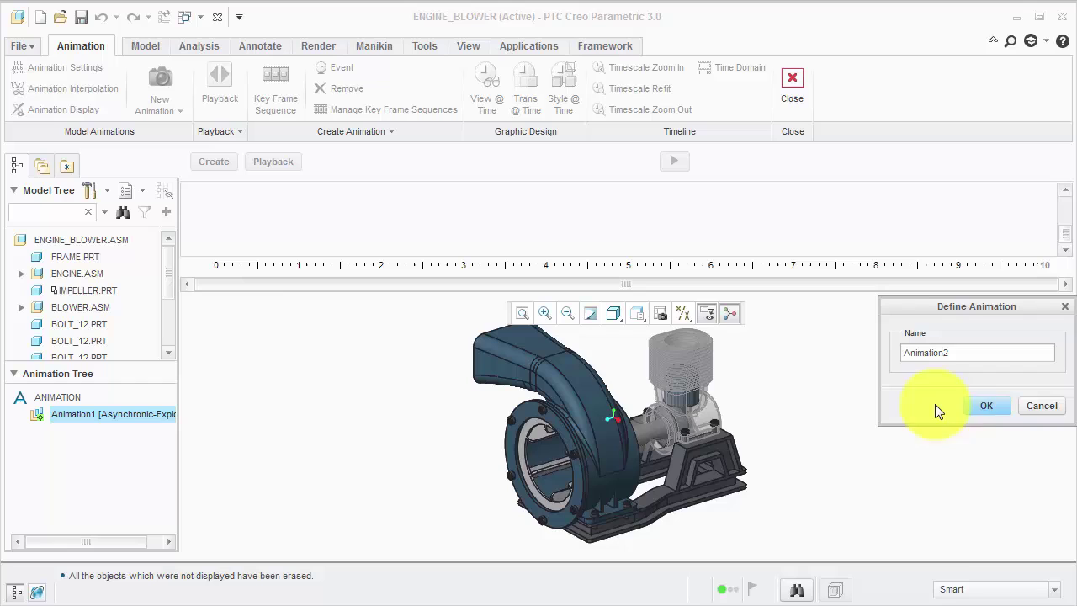
left_click(976, 408)
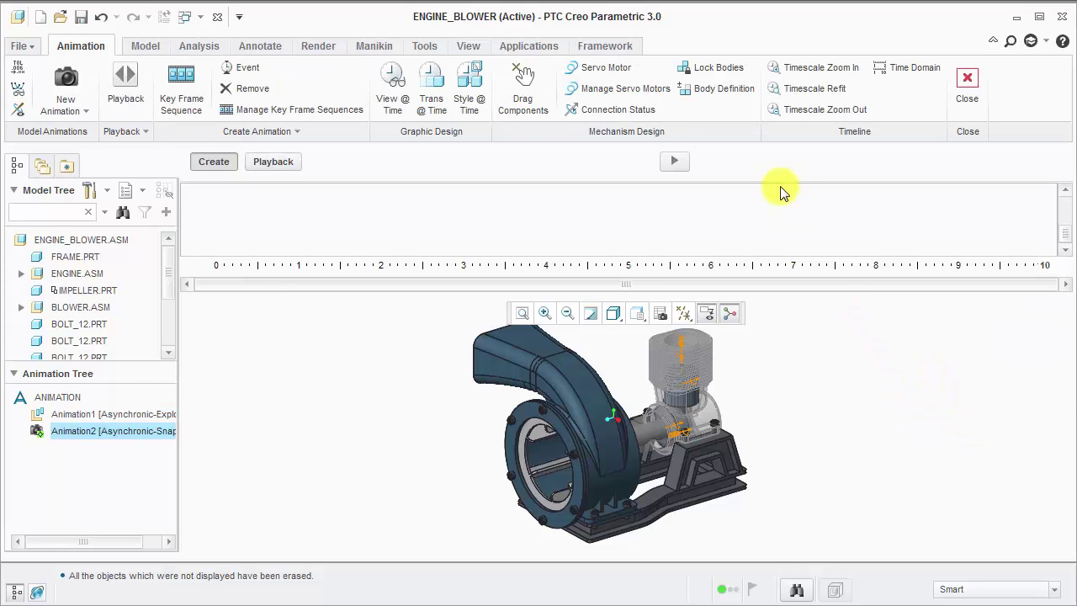
Step: Review the parts in Ground, body1, body2 and body3, then redefine bodies as one part per body
left_click(730, 89)
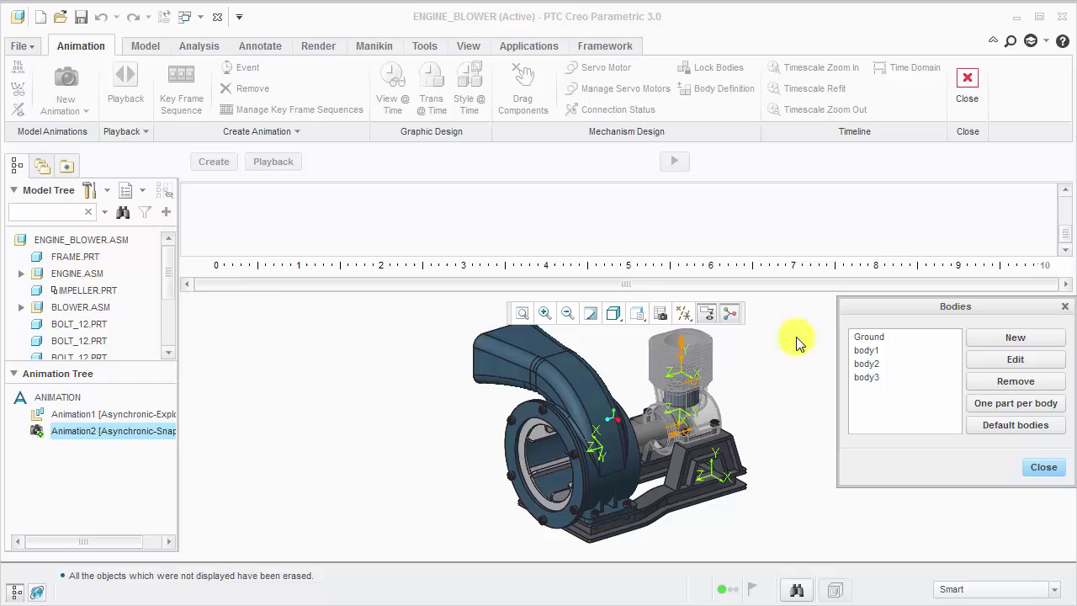
left_click(856, 337)
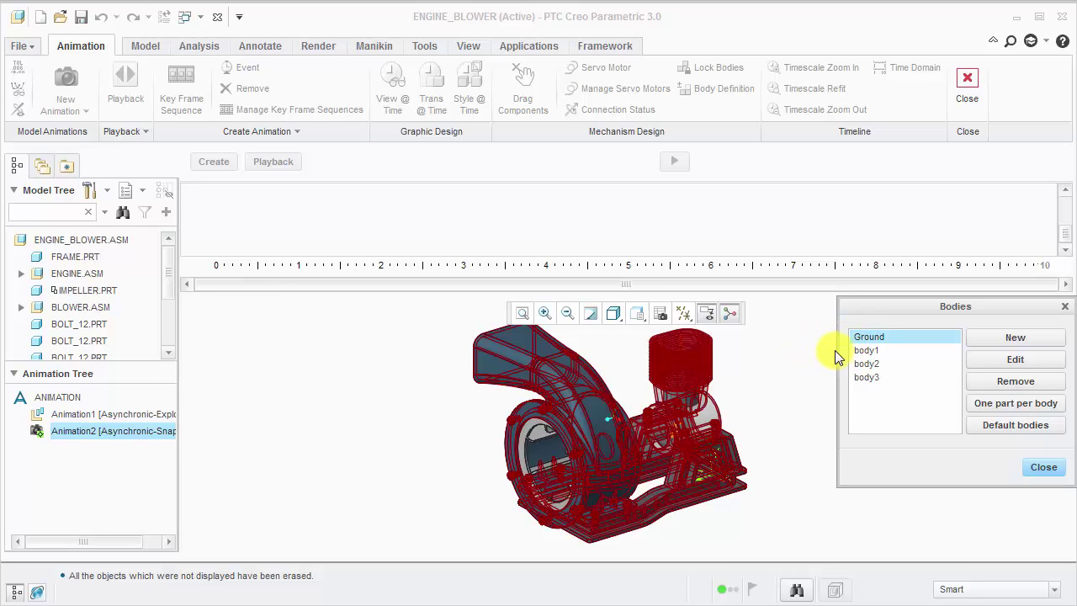
left_click(860, 350)
left_click(866, 363)
left_click(869, 375)
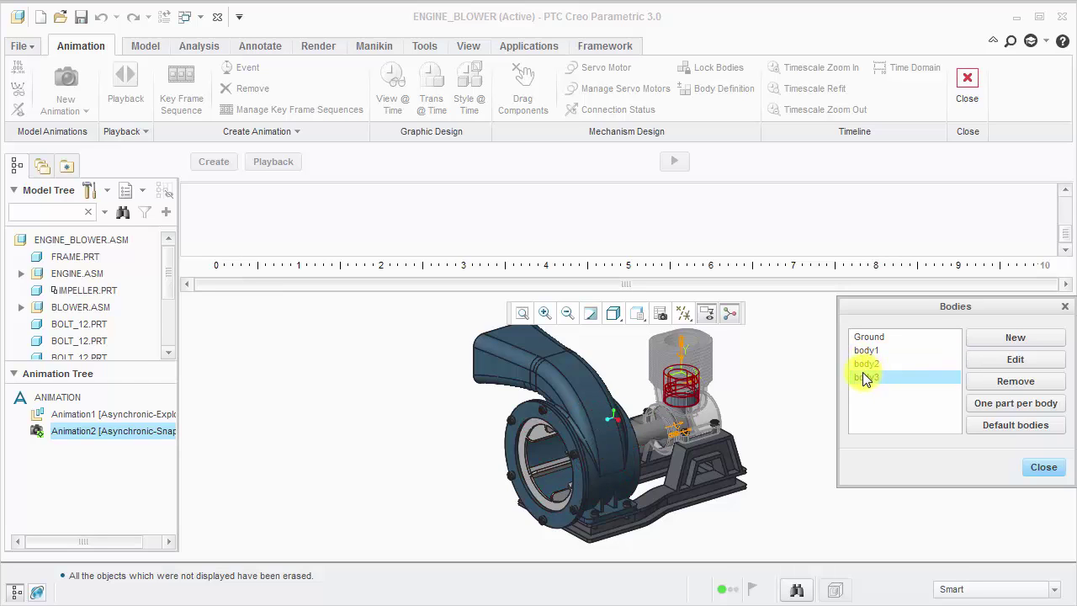
left_click(990, 404)
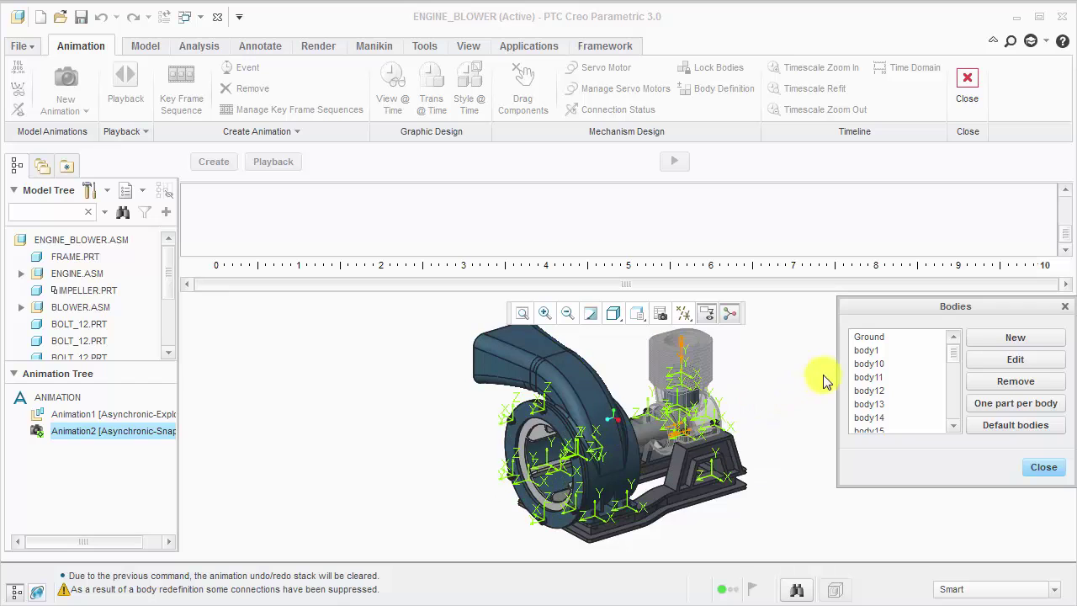
Step: Redefine body11 to include a second bolt picked in the model
left_click(870, 379)
scroll(635, 535, "up", 5)
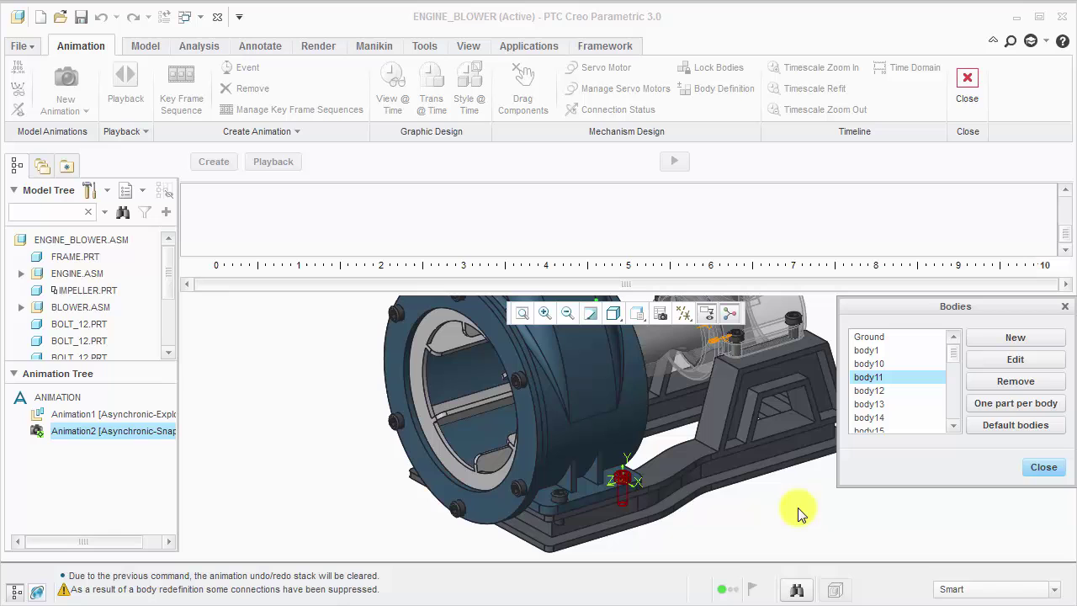
left_click(981, 360)
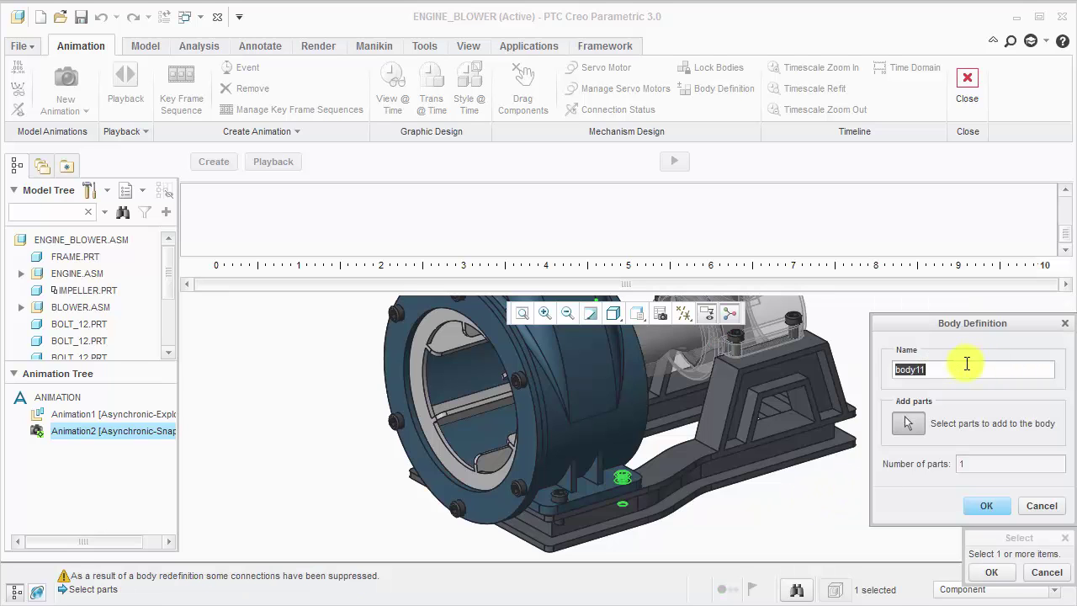
left_click(560, 497)
left_click(993, 573)
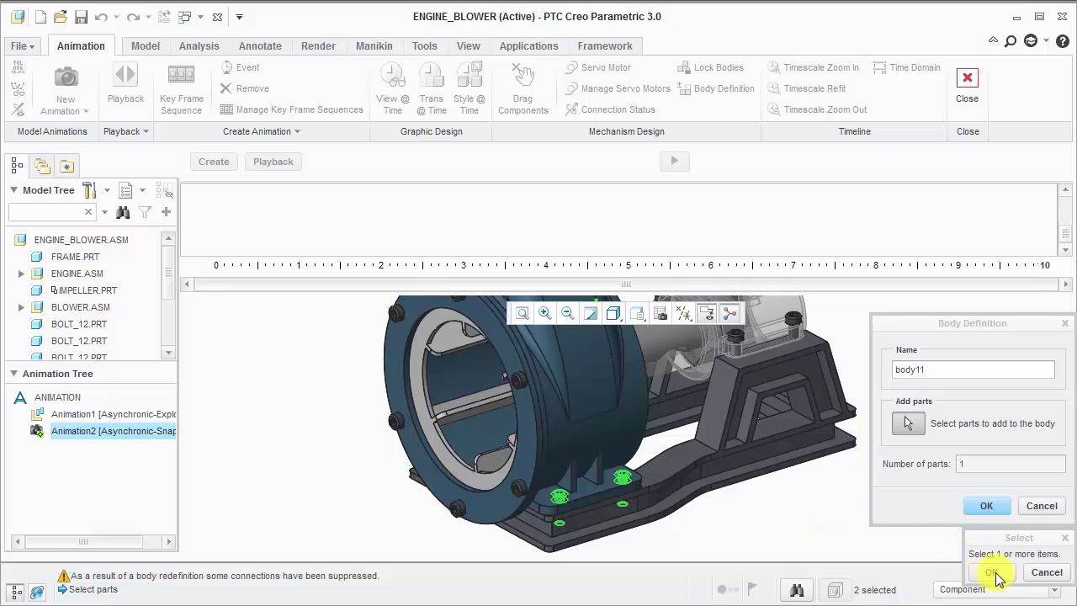
left_click(990, 505)
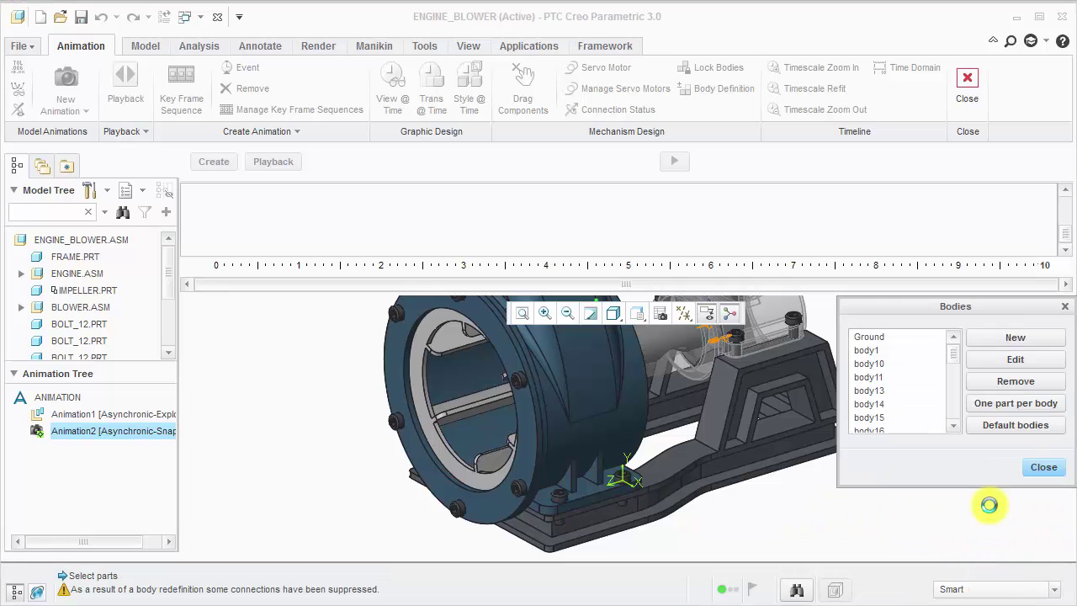
Step: Add a small bolt to body13, picking it from the overlapping parts in the model
left_click(892, 391)
left_click(971, 365)
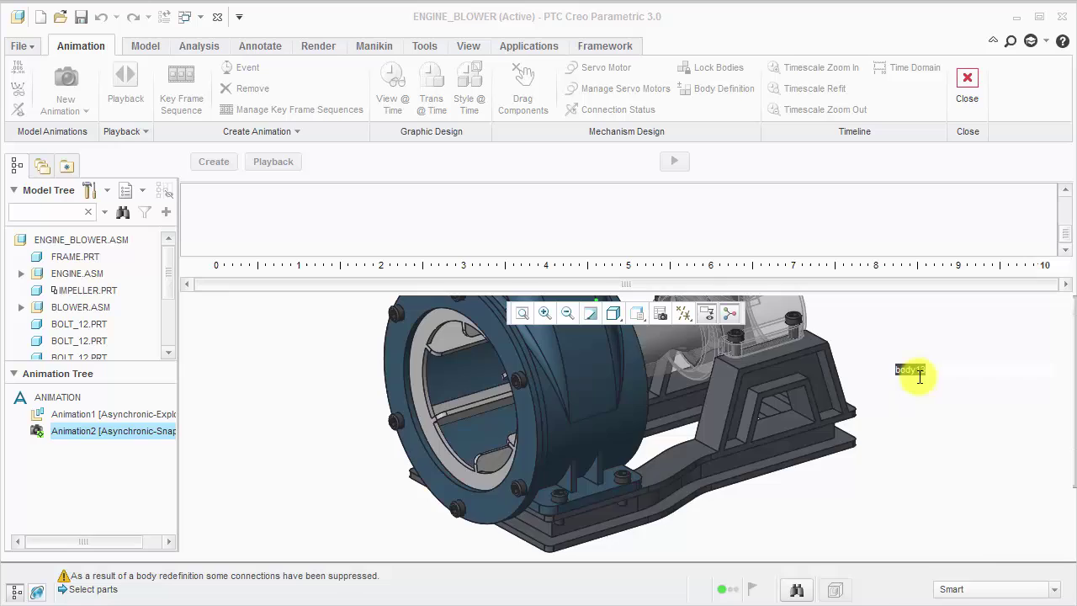
scroll(493, 421, "up", 5)
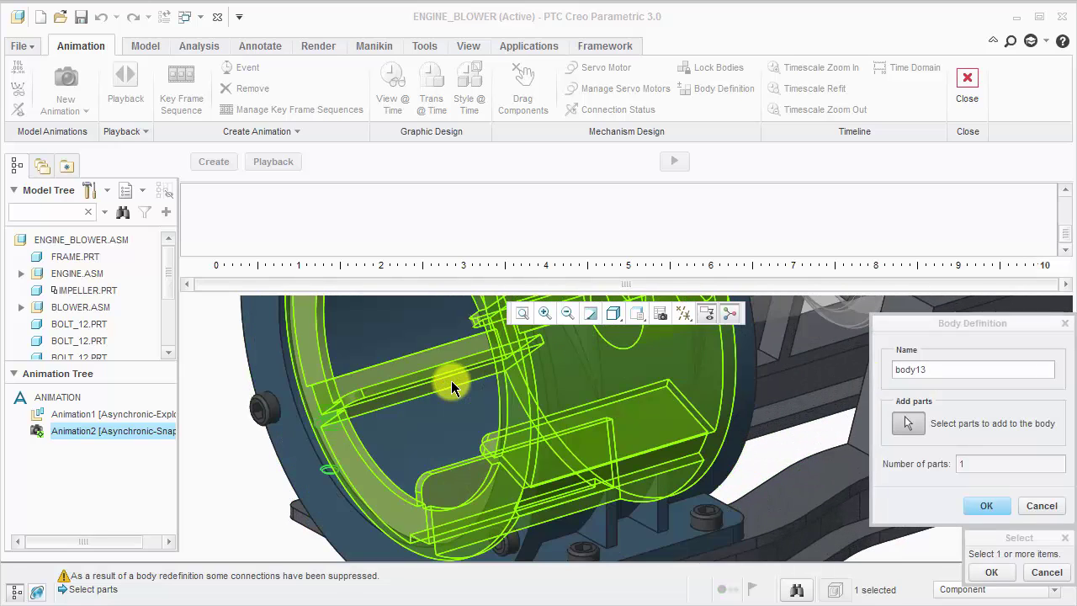
right_click(451, 381)
left_click(451, 380)
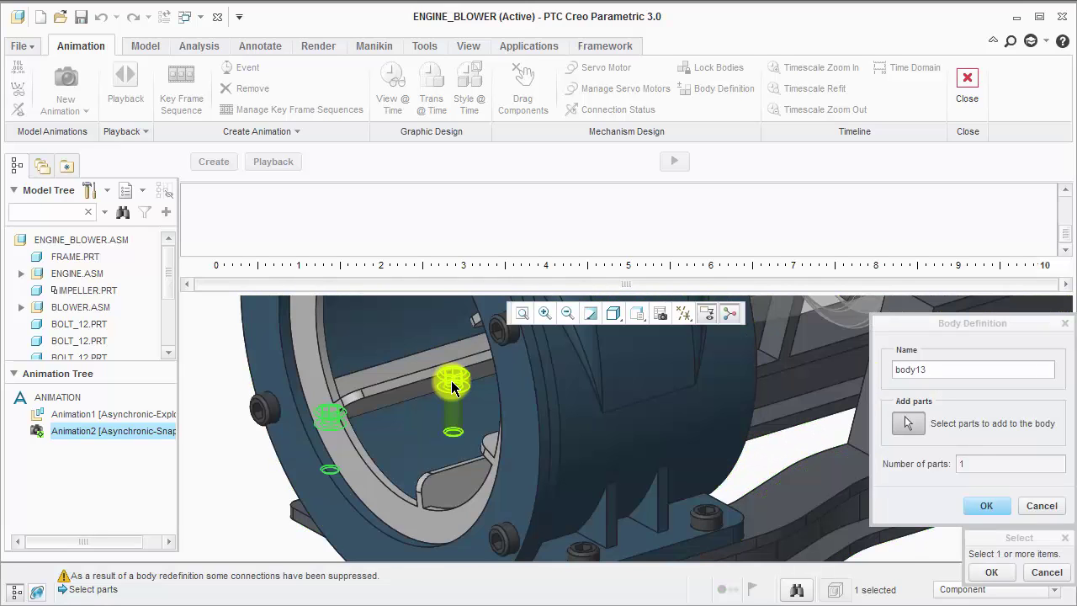
scroll(452, 435, "down", 5)
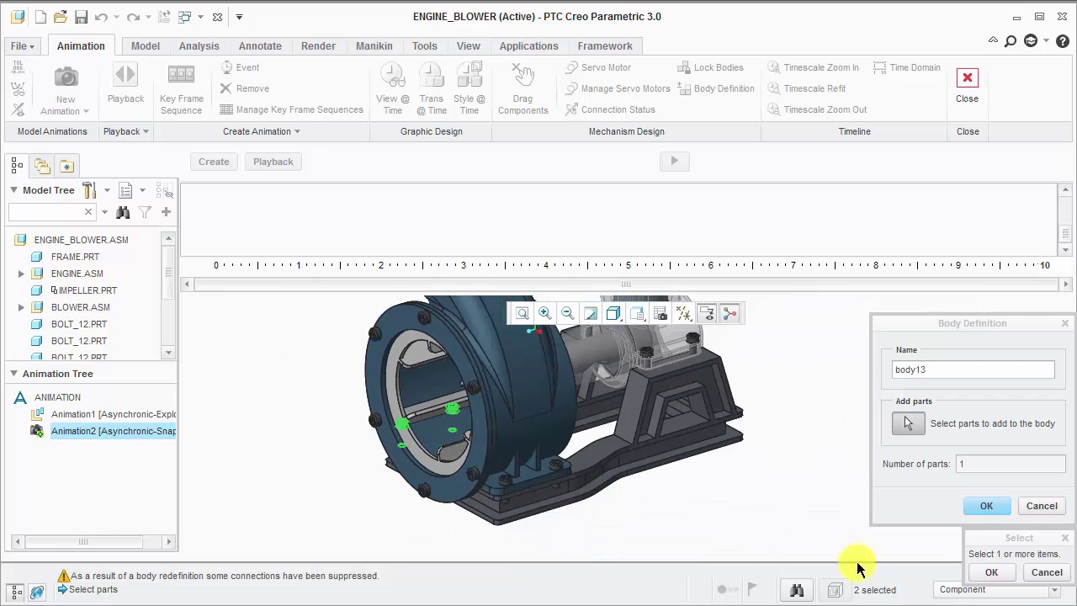
left_click(991, 572)
left_click(987, 508)
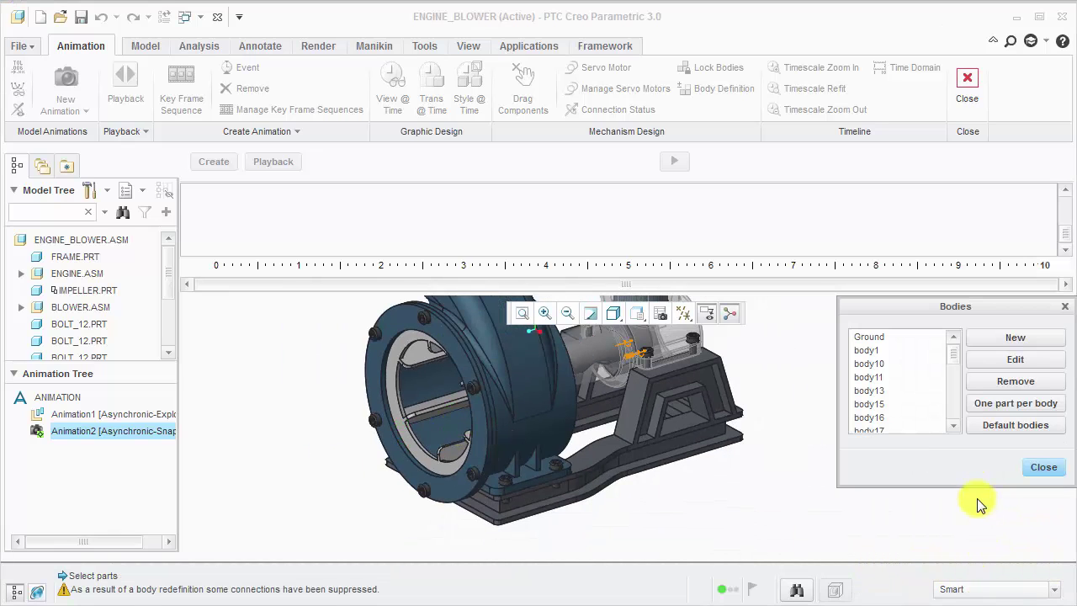
Step: Redefine body15 to hold all six BOLT_5 bolts from the expanded Model Tree pattern
left_click(875, 404)
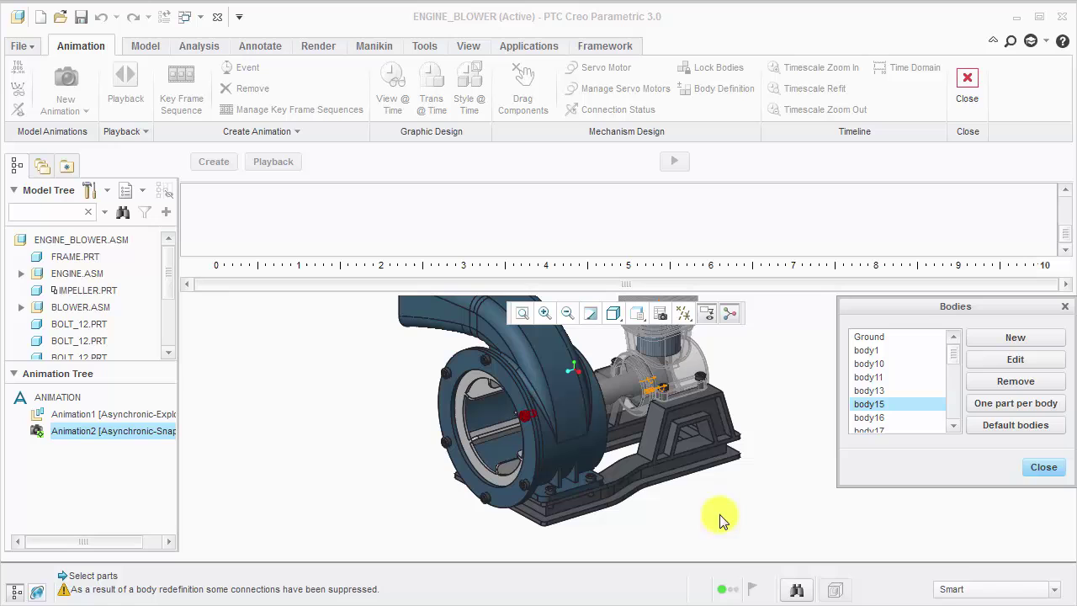
left_click(995, 362)
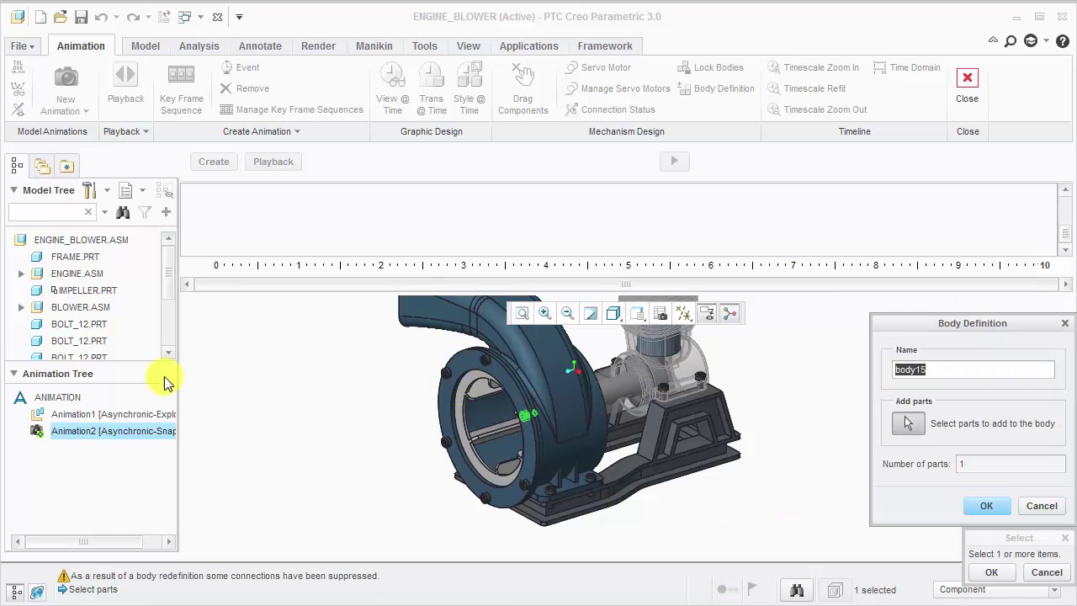
scroll(84, 329, "down", 3)
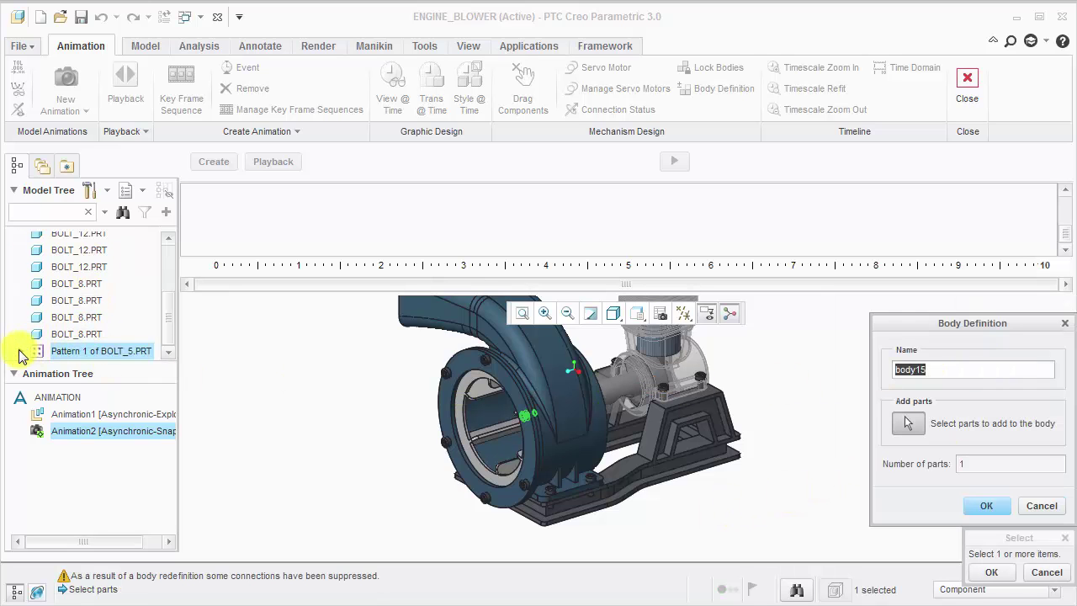
left_click(21, 351)
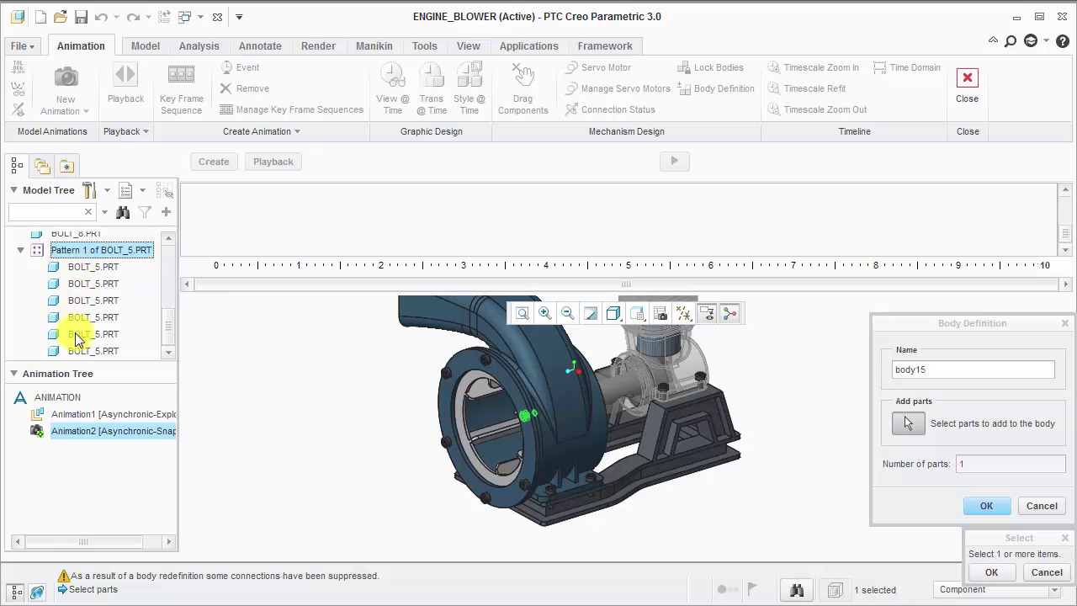
left_click(81, 351, "shift")
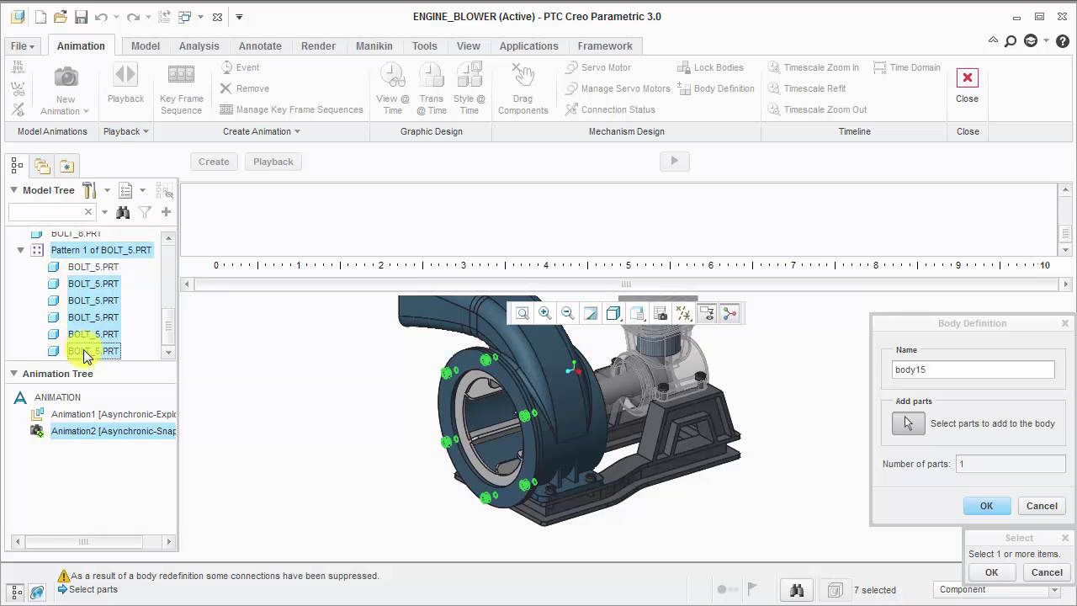
left_click(991, 573)
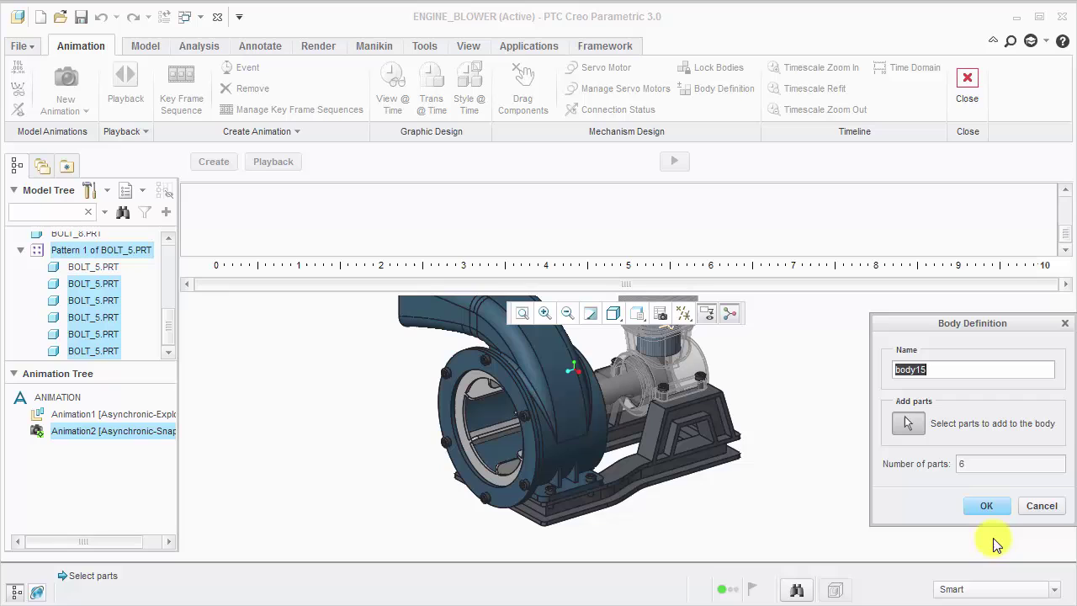
left_click(991, 508)
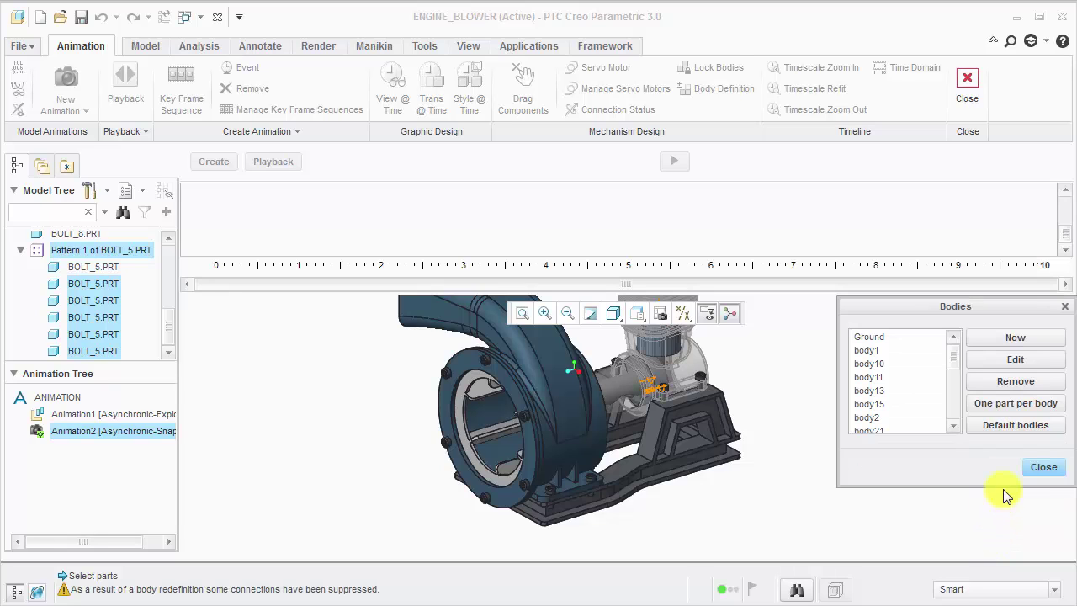
Step: Capture the assembled blower as a snapshot named 'assembled', then abort a trial drag of the inlet
left_click(1044, 467)
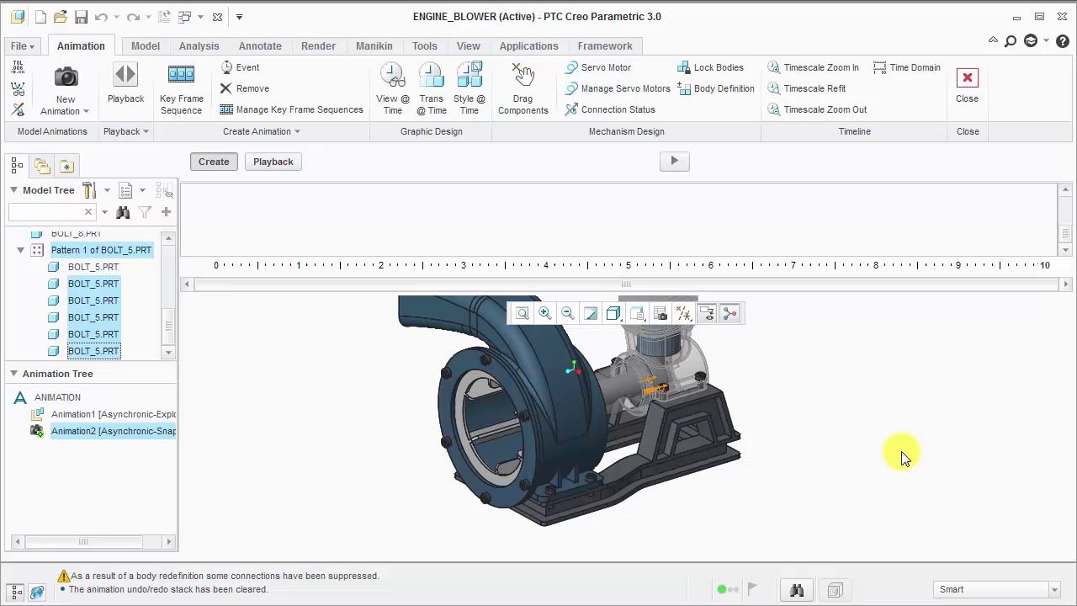
left_click(539, 102)
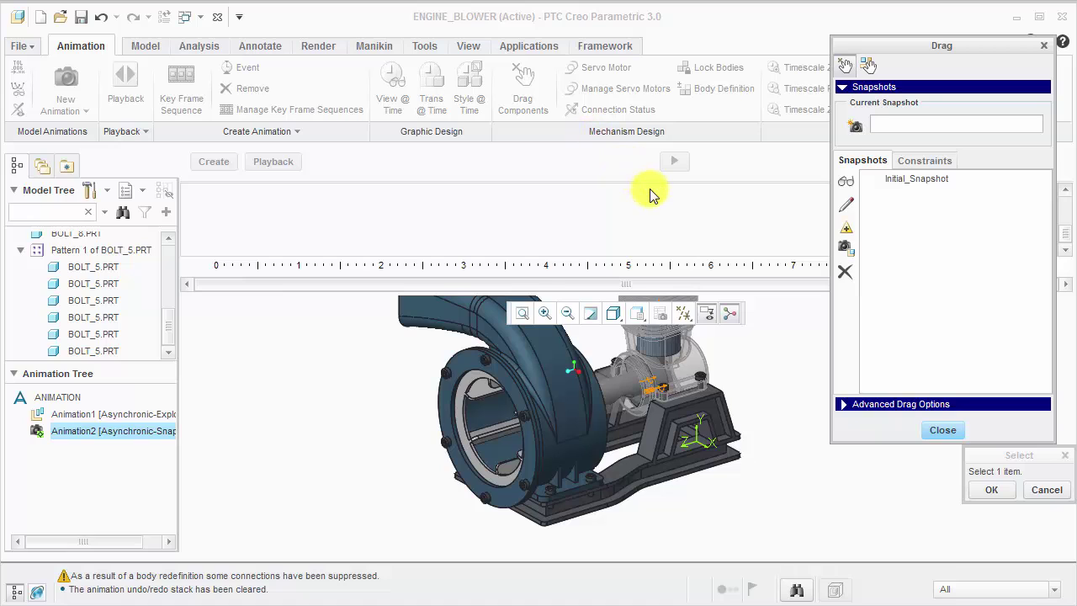
left_click(855, 125)
double_click(881, 125)
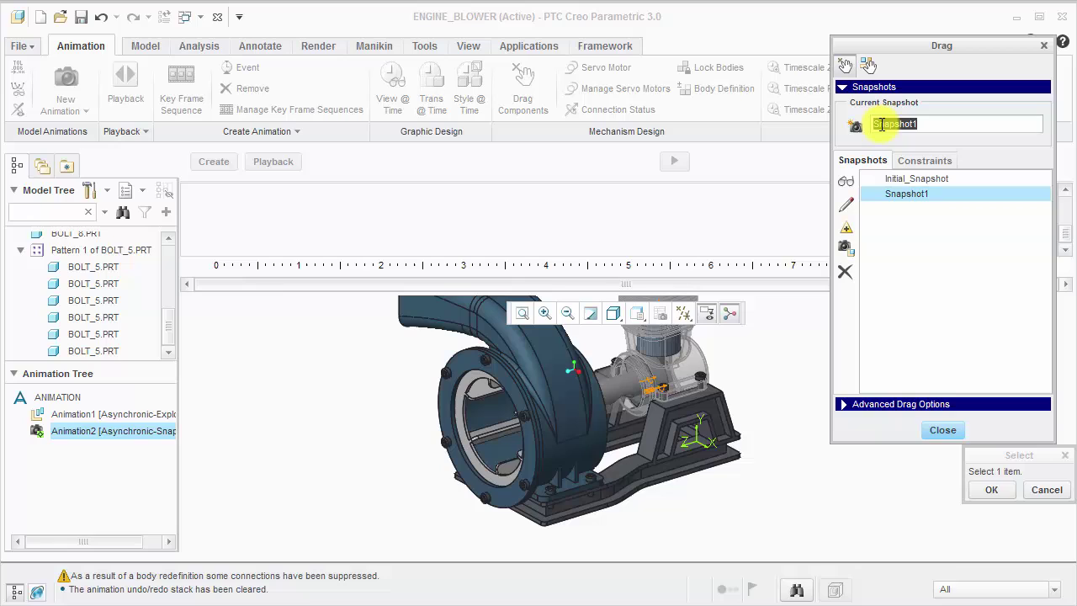
type("assembled")
key("Return")
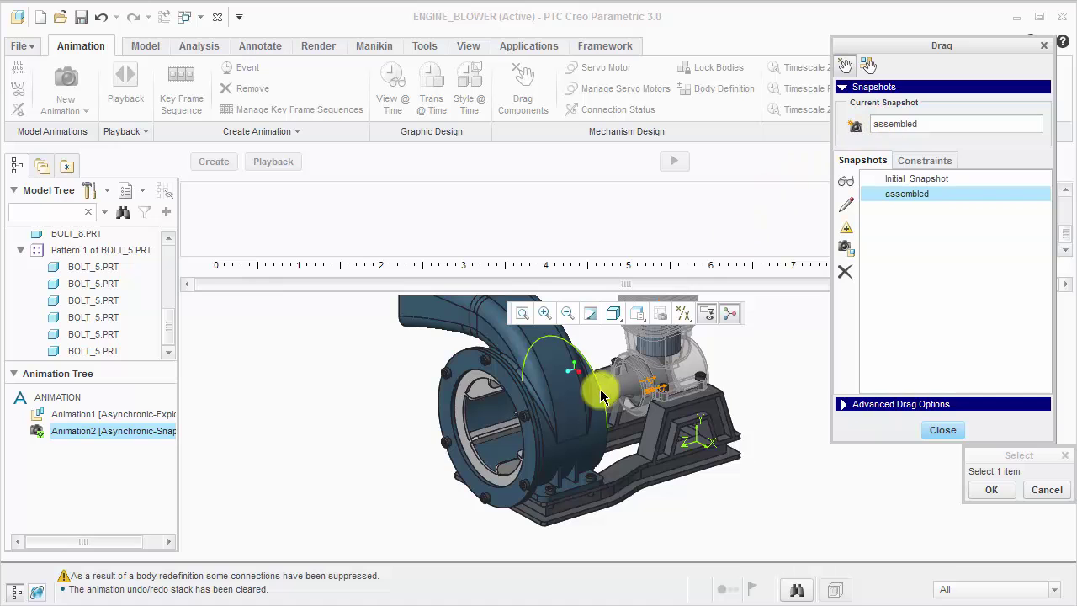
left_click(491, 433)
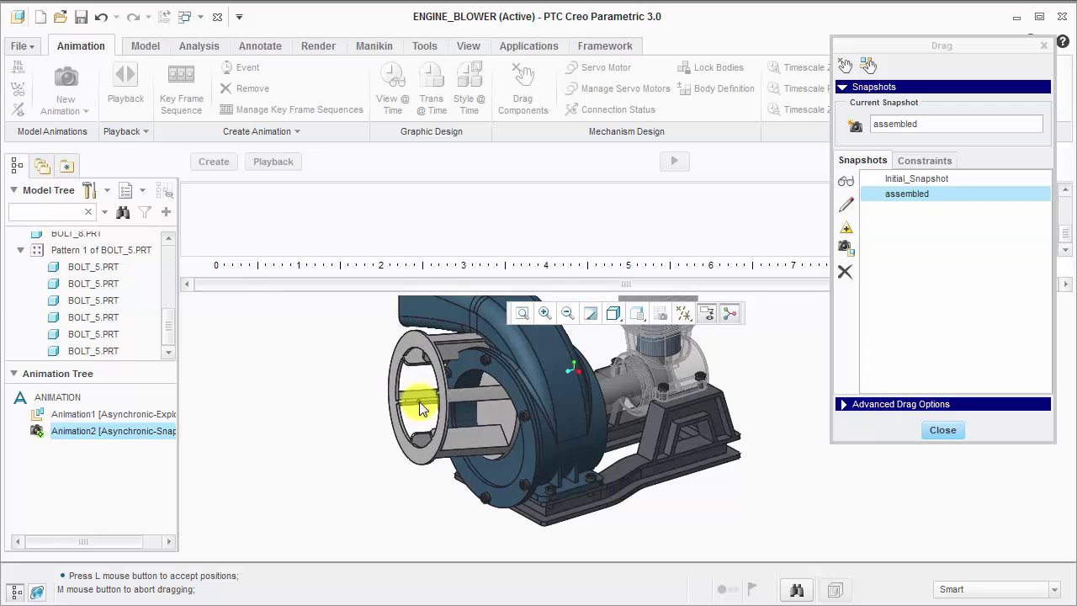
middle_click(419, 401)
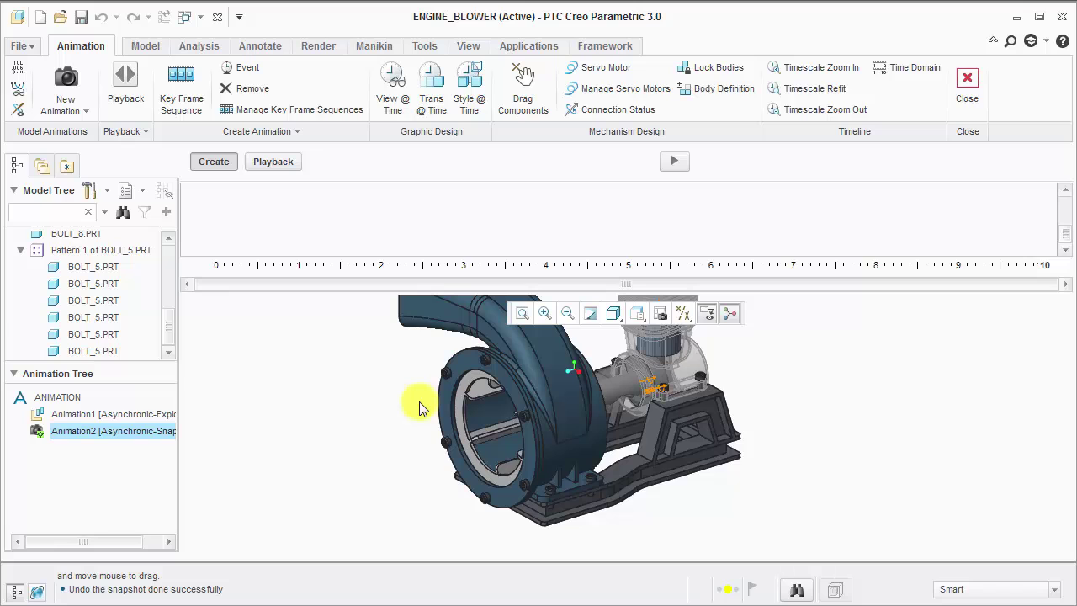
Step: Reopen Drag Components with Advanced Drag Options expanded and body dragging selected
left_click(522, 97)
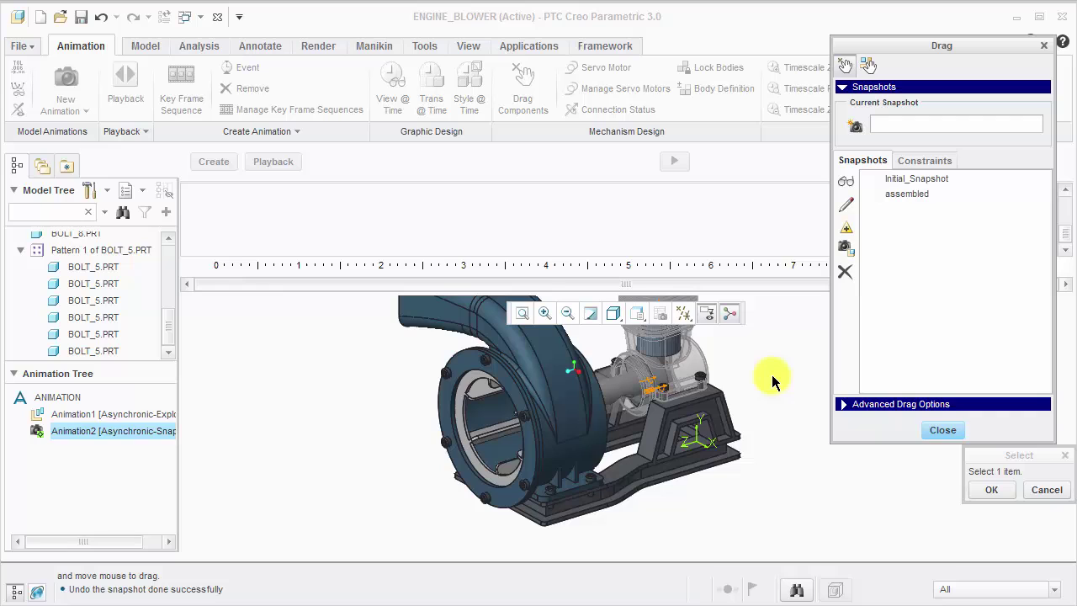
left_click(844, 406)
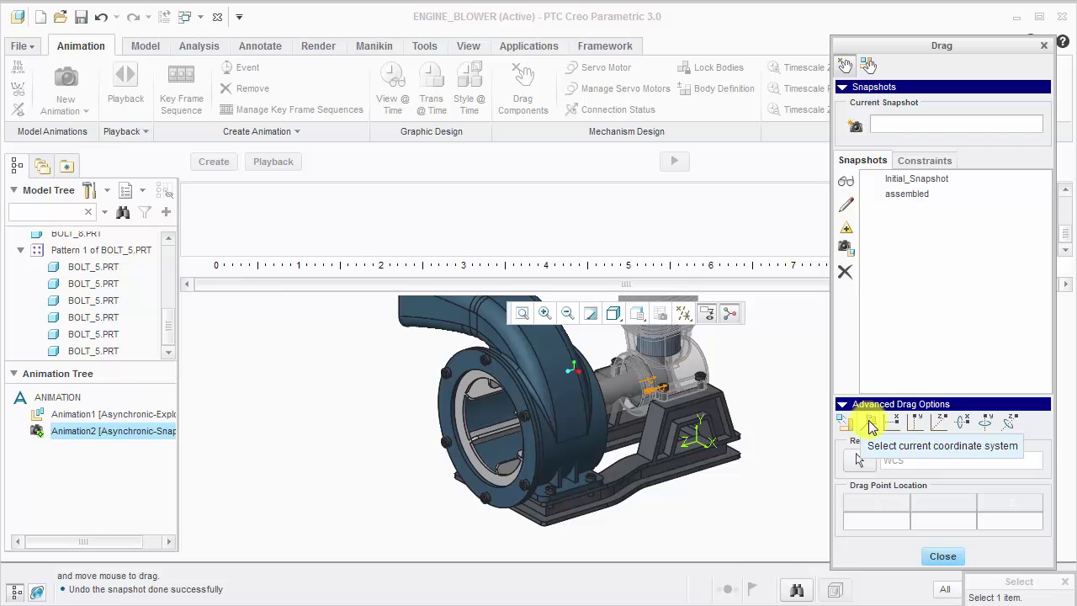
left_click(870, 424)
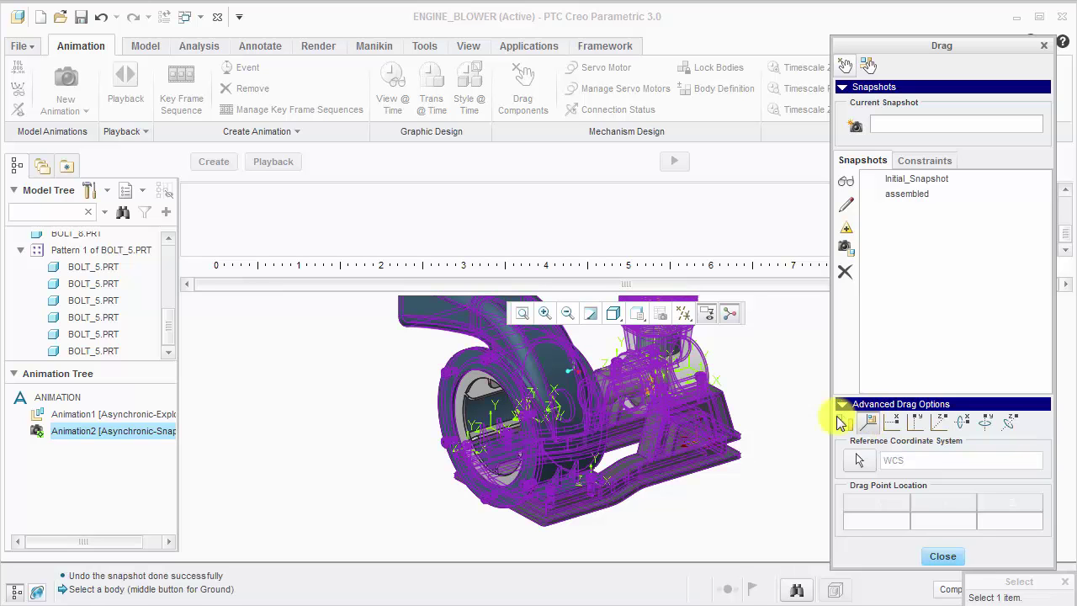
left_click(527, 423)
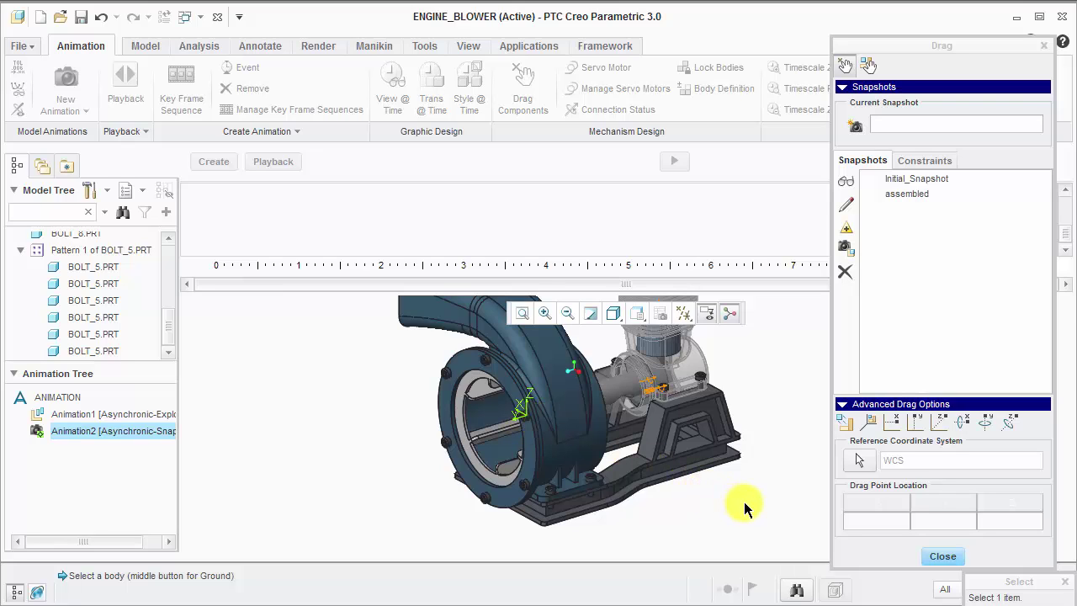
Step: Using Y translation, drag the six inlet bolts straight out away from the blower
left_click(918, 424)
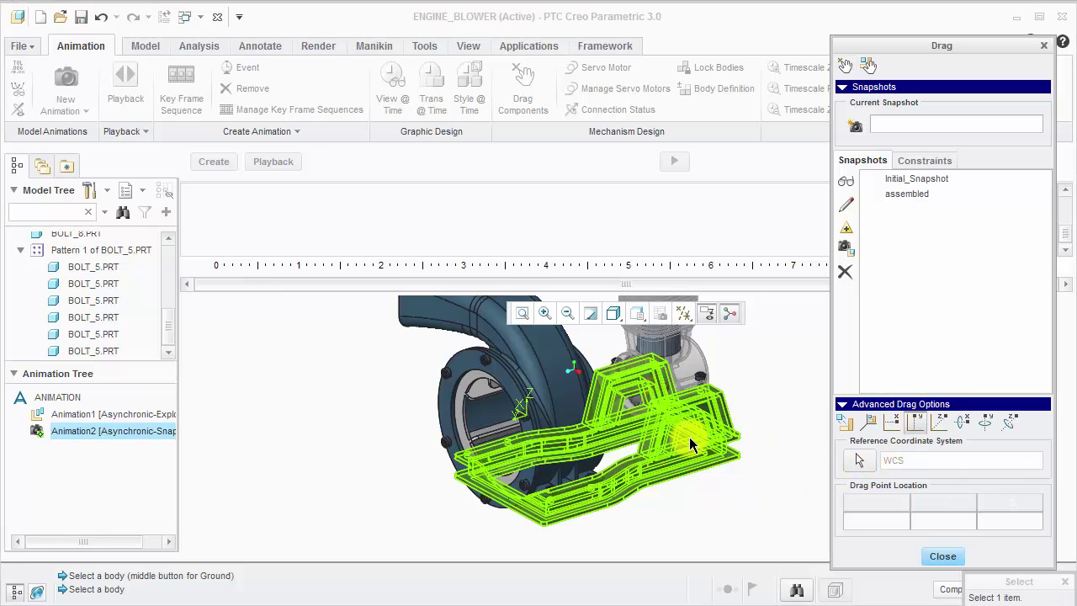
left_click(523, 490)
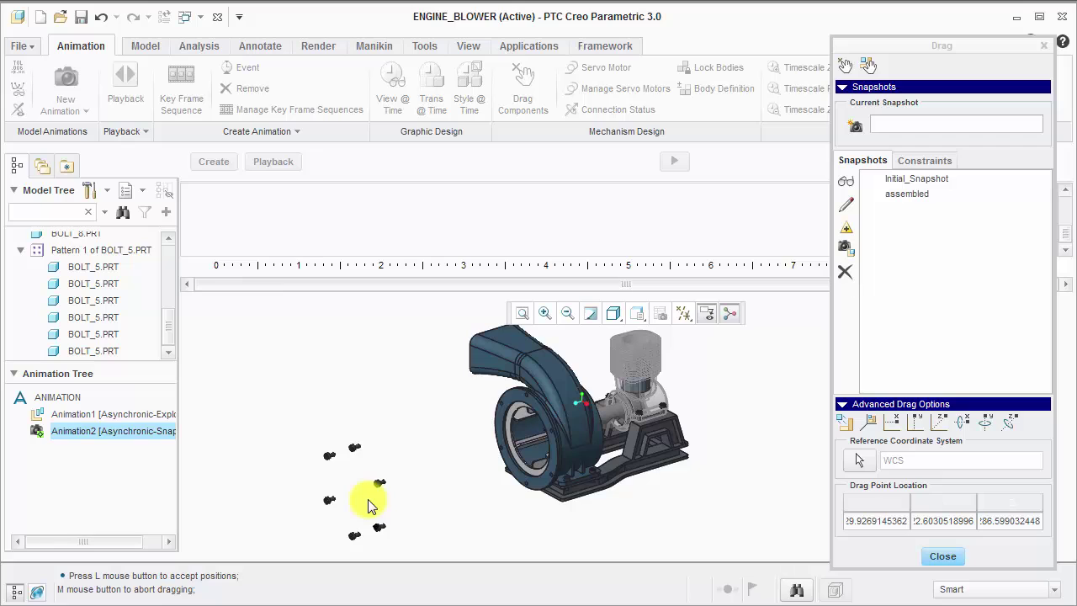
left_click(368, 503)
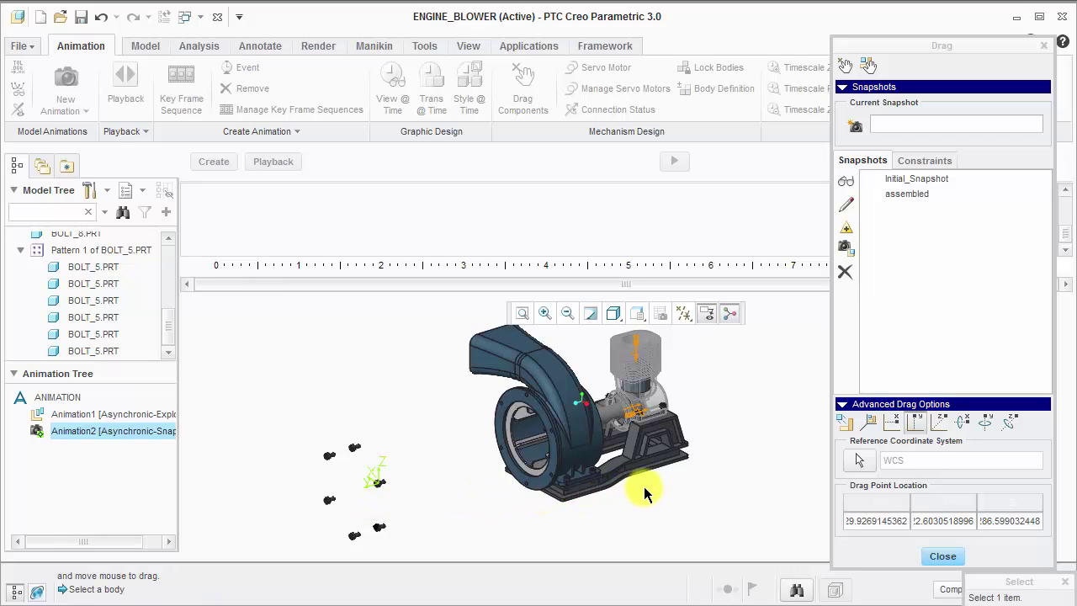
left_click(855, 128)
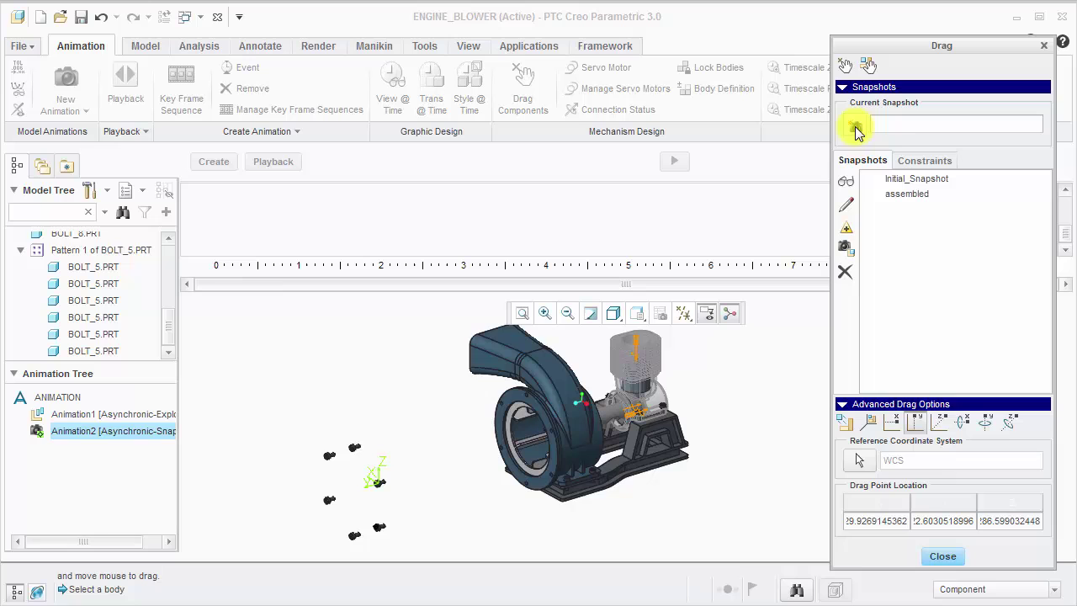
Step: Snapshot the pulled-out bolts, then move the inlet ring beside them and snapshot again
left_click(854, 128)
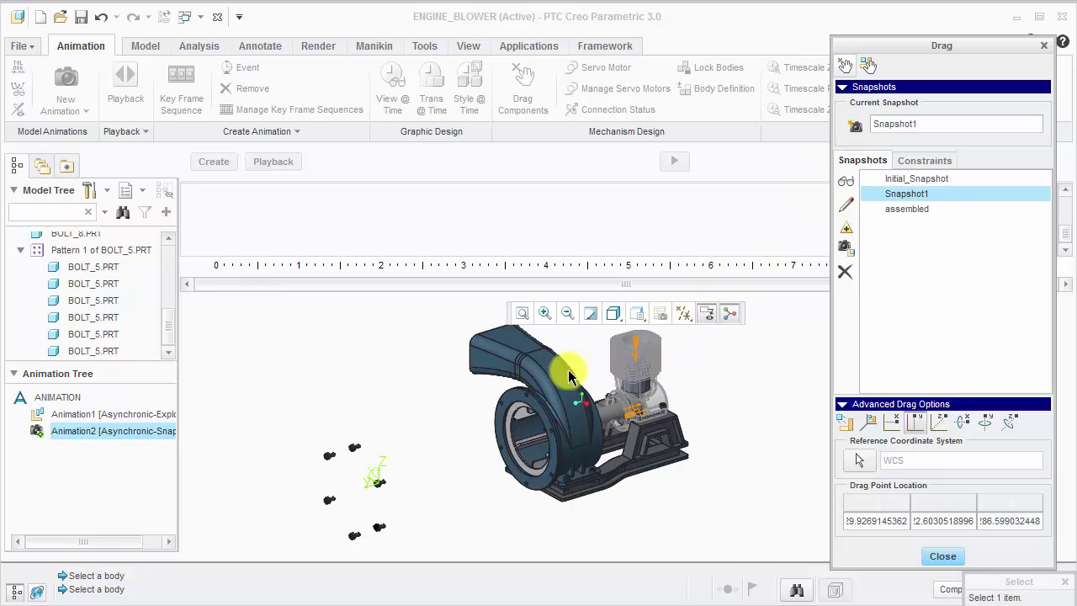
left_click(518, 399)
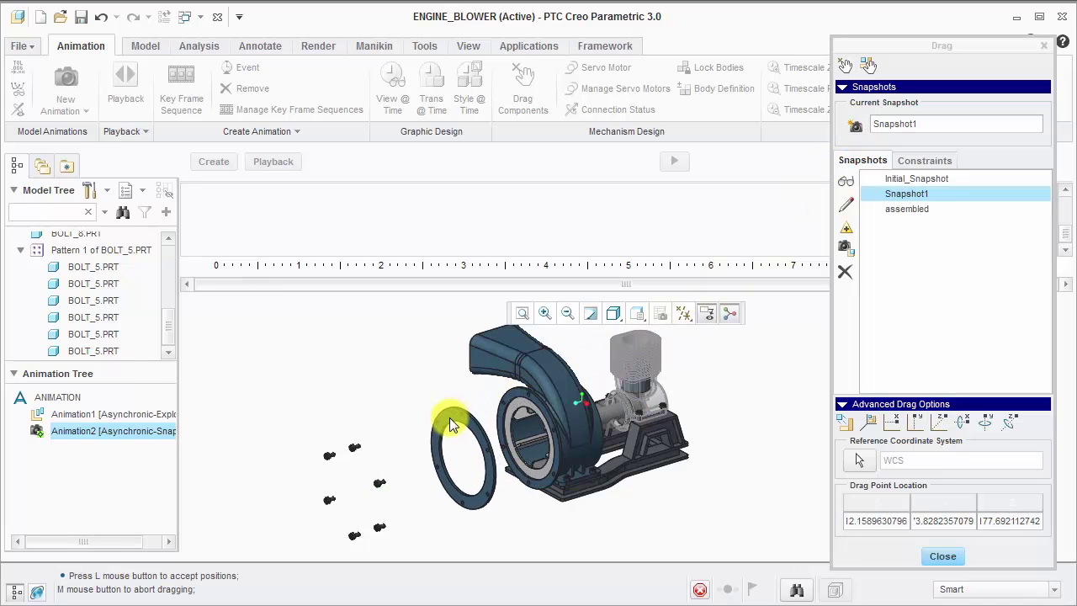
left_click(378, 448)
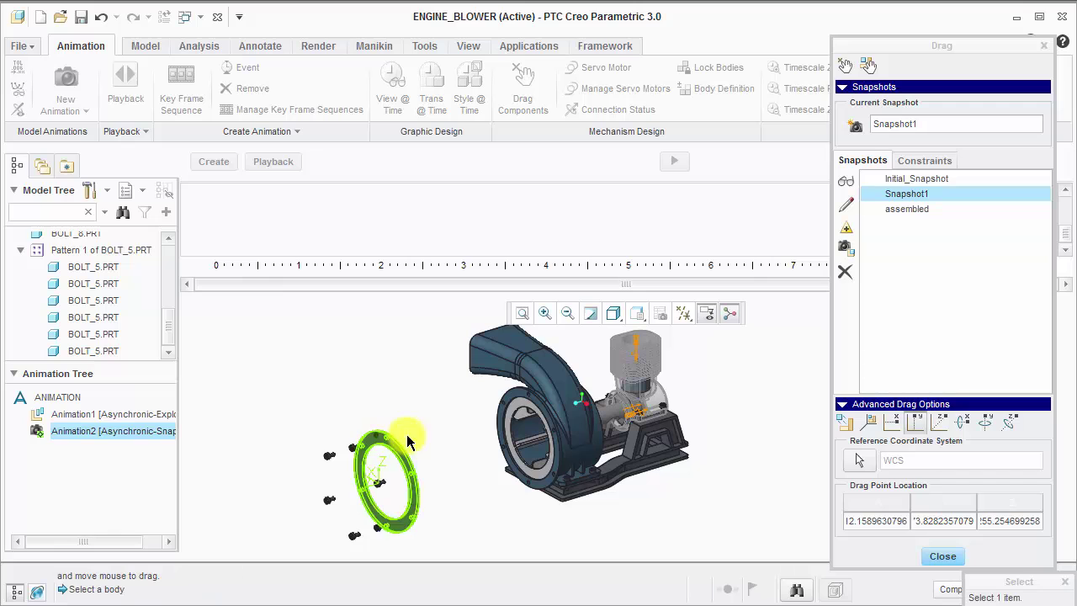
left_click(856, 131)
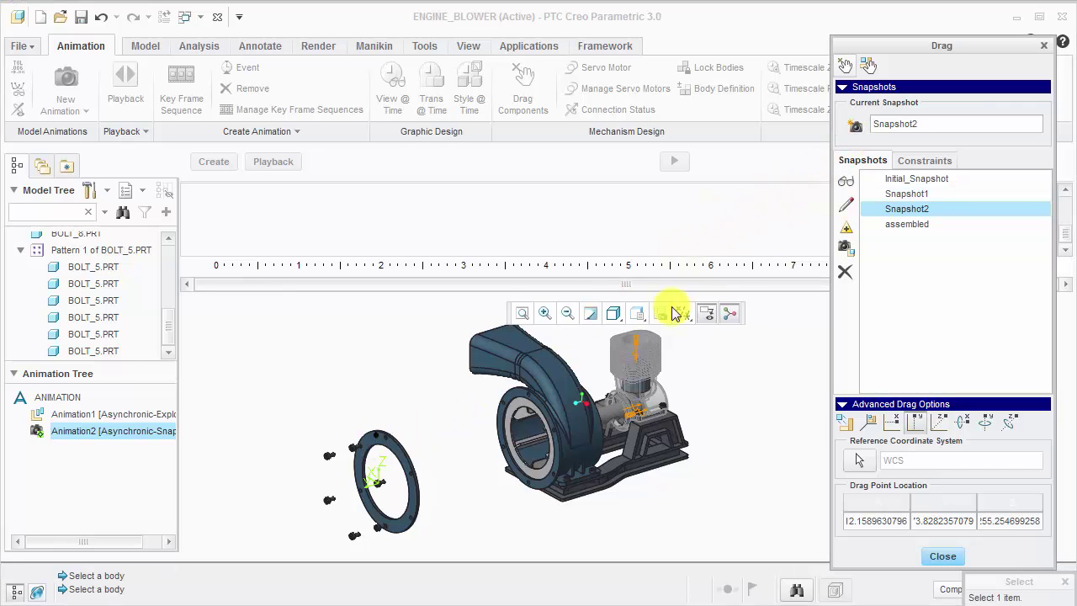
Step: Pull the inner cage out between the ring and blower and record Snapshot3
left_click(530, 449)
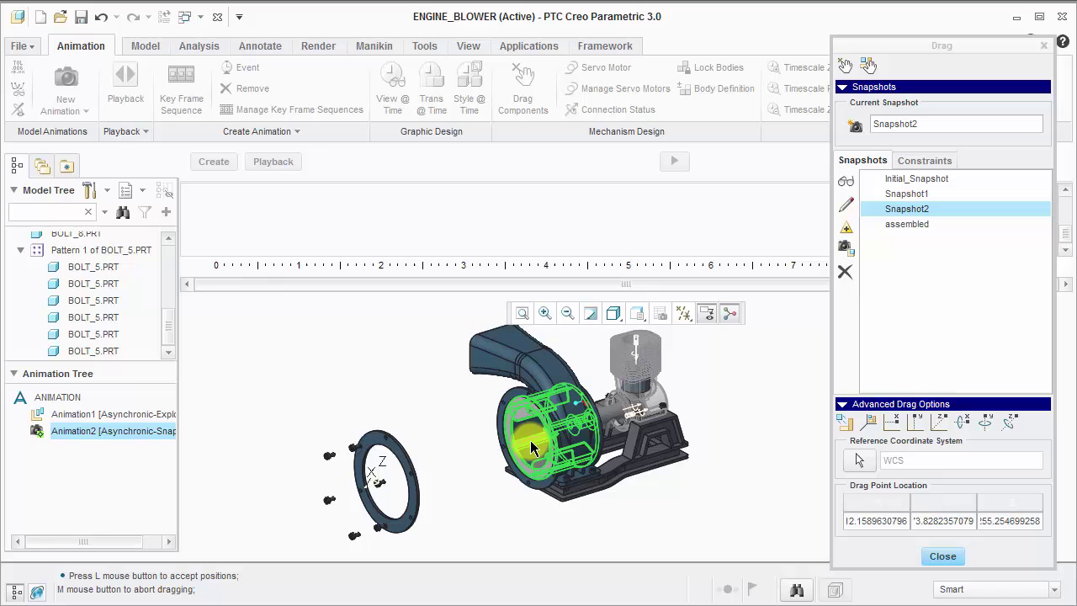
left_click(429, 474)
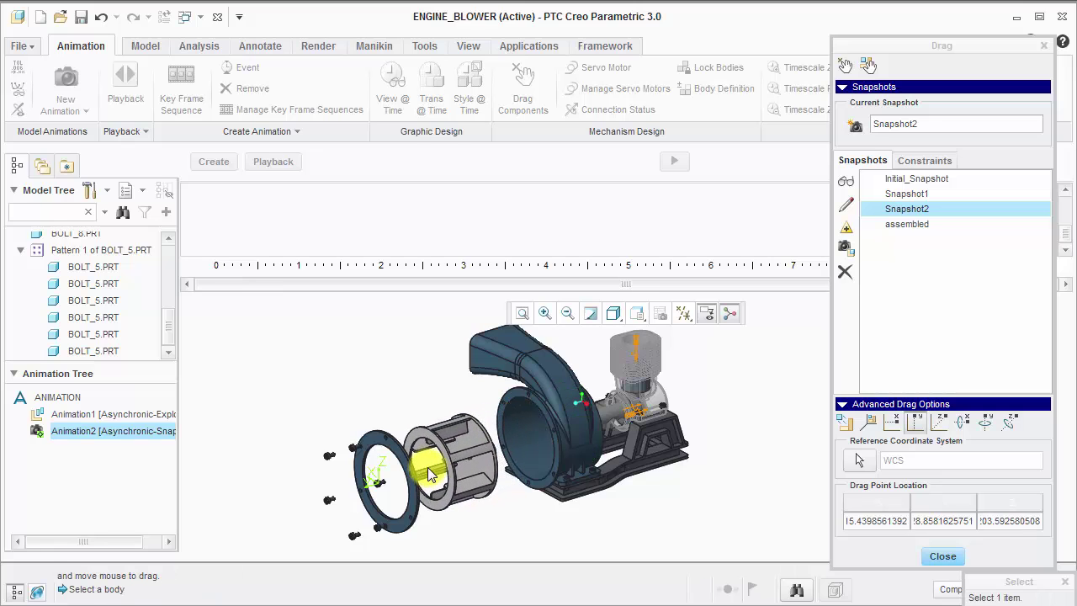
left_click(856, 127)
left_click(856, 127)
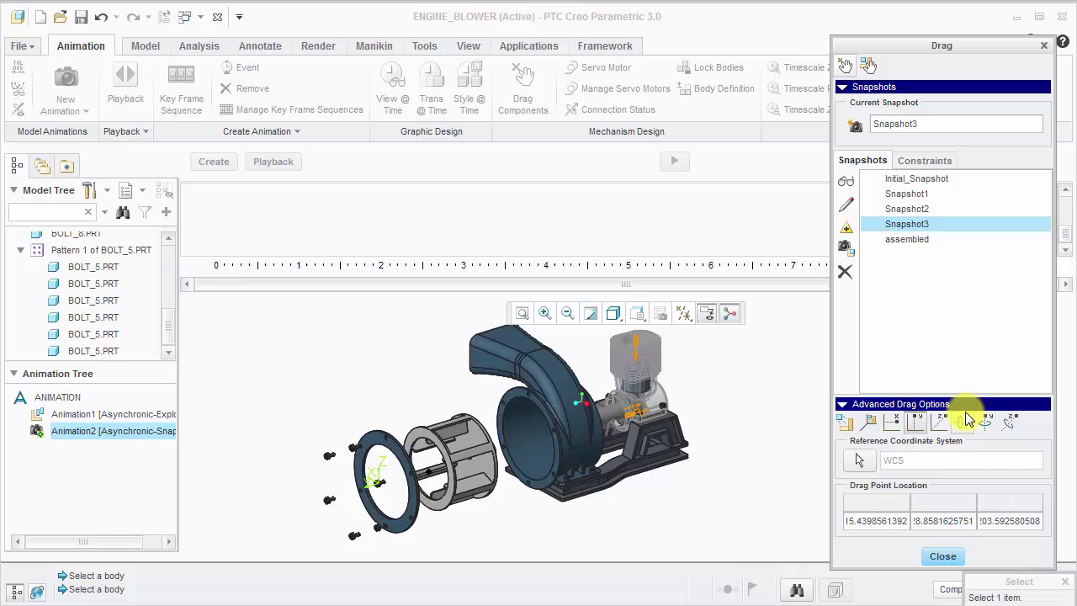
Step: With a constrained drag, reposition a base mounting bolt and record Snapshot4
left_click(939, 420)
scroll(595, 498, "up", 5)
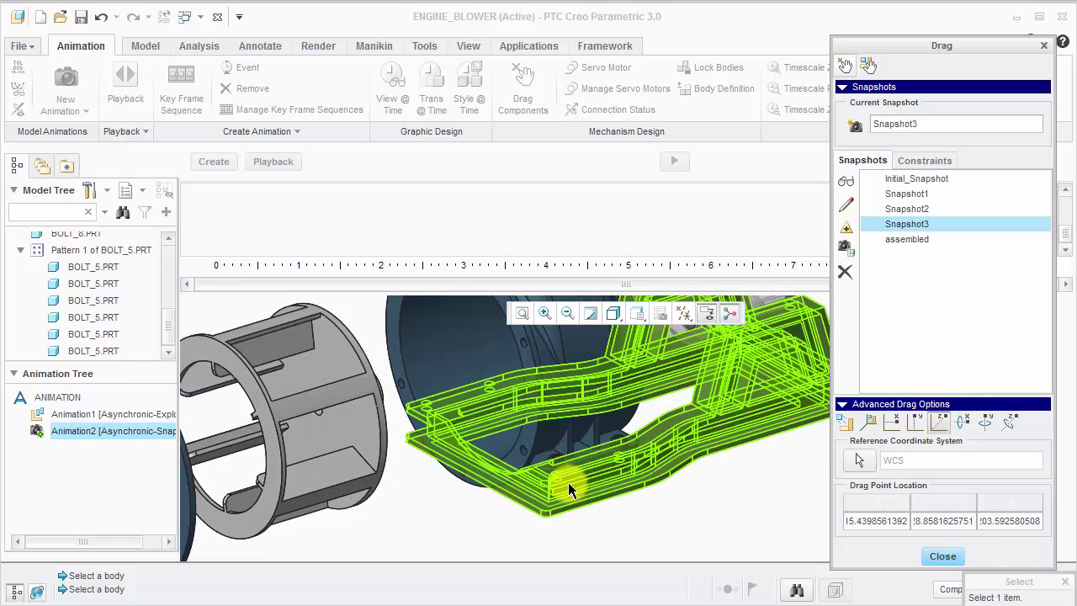
left_click(565, 458)
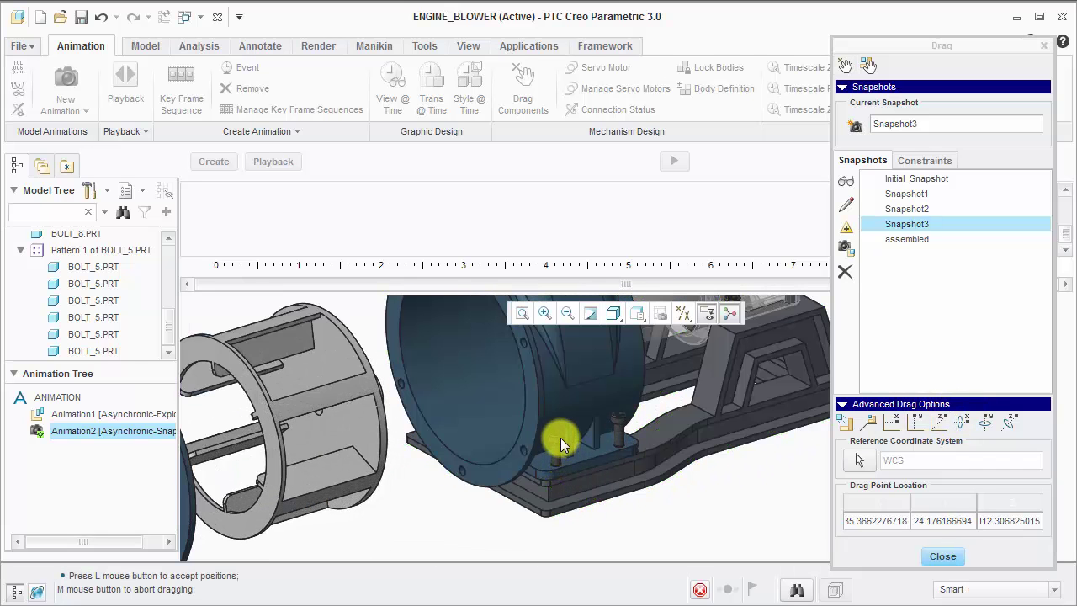
left_click(561, 436)
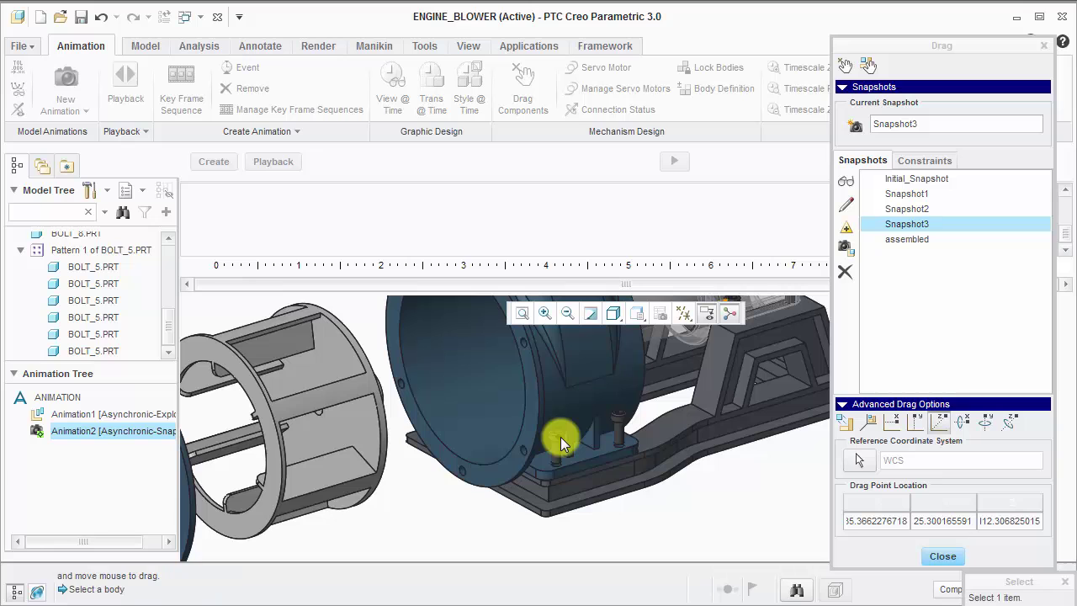
left_click(856, 129)
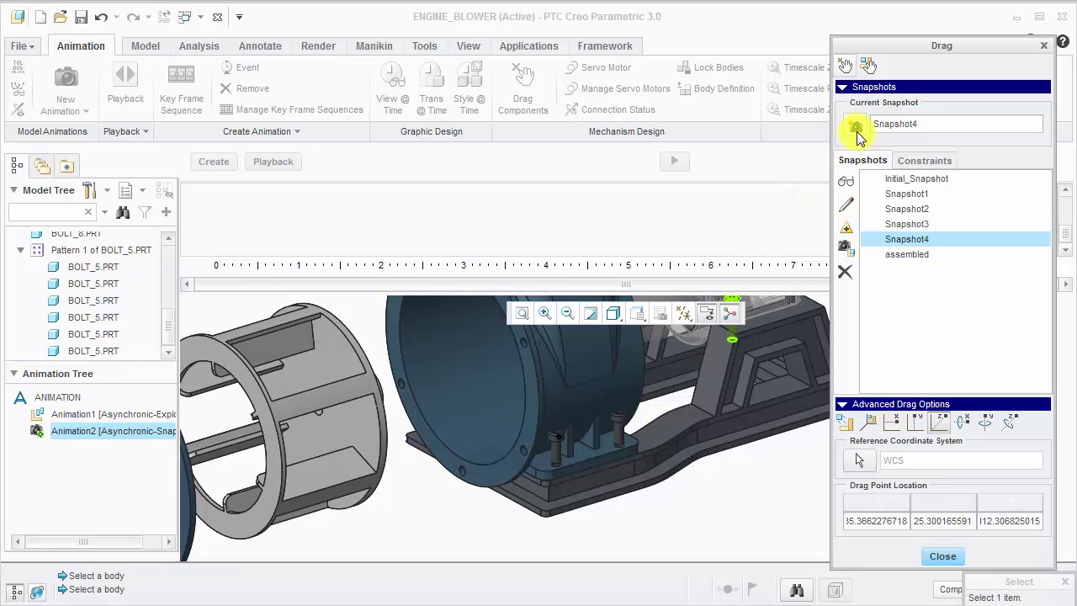
Step: Drop another base bolt below at lower right, record Snapshot5, then abort dragging the fan housing
scroll(724, 404, "down", 3)
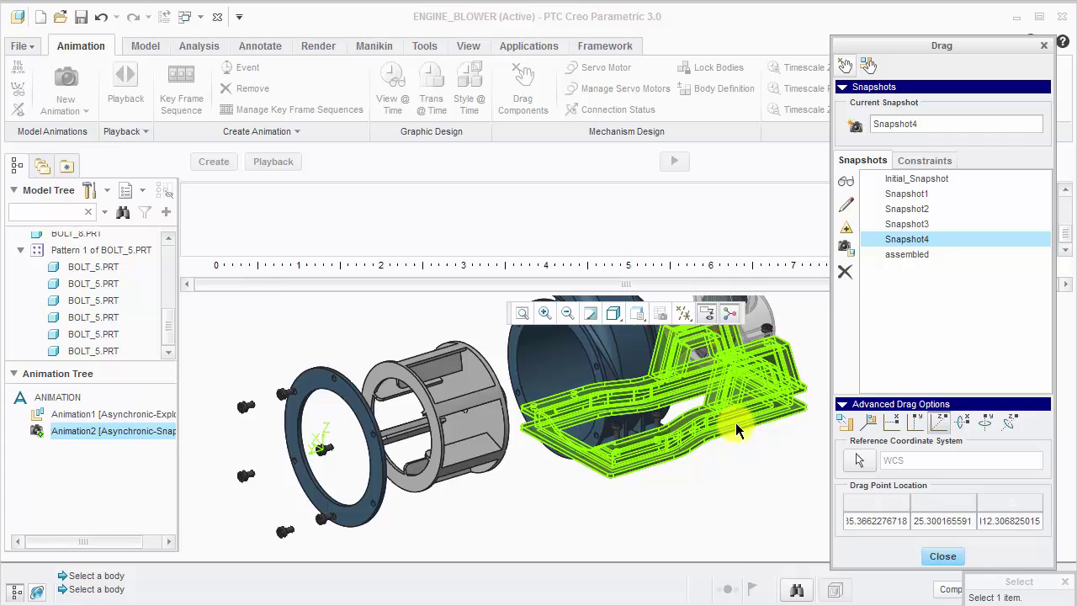
left_click(673, 414)
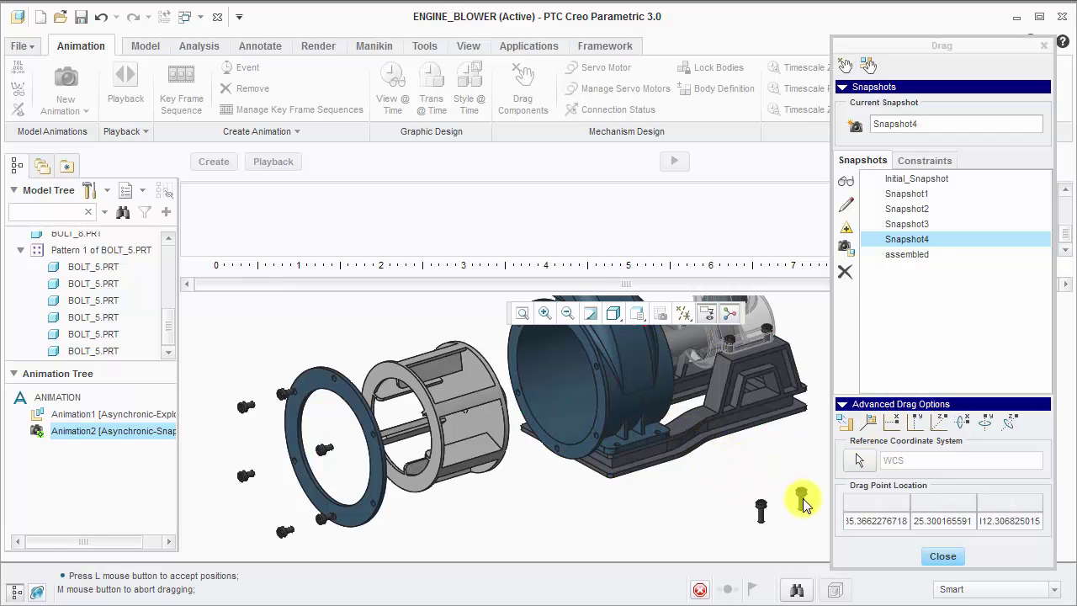
left_click(787, 512)
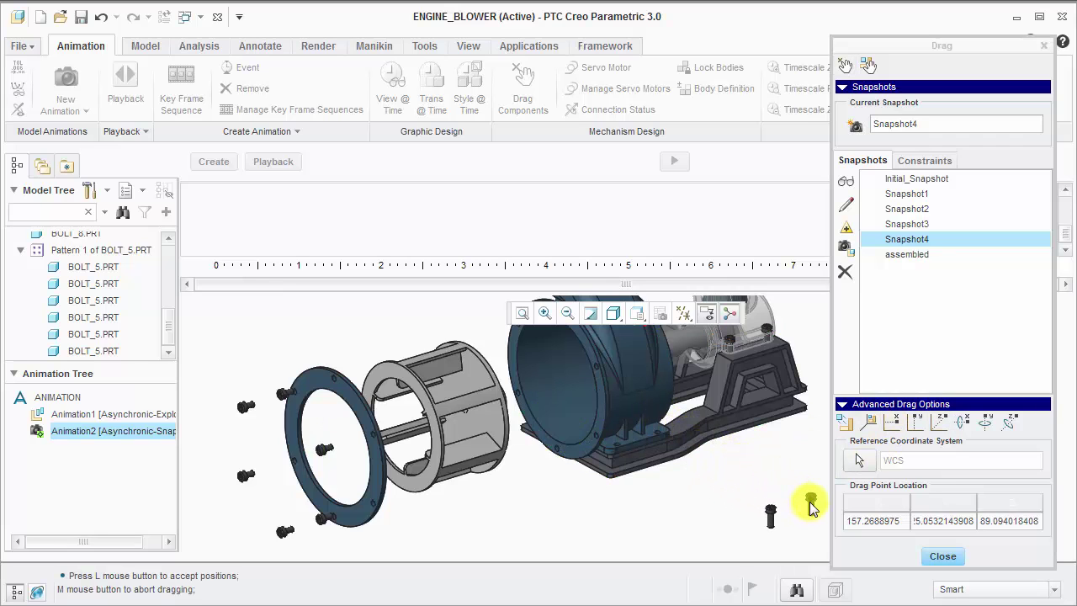
left_click(855, 125)
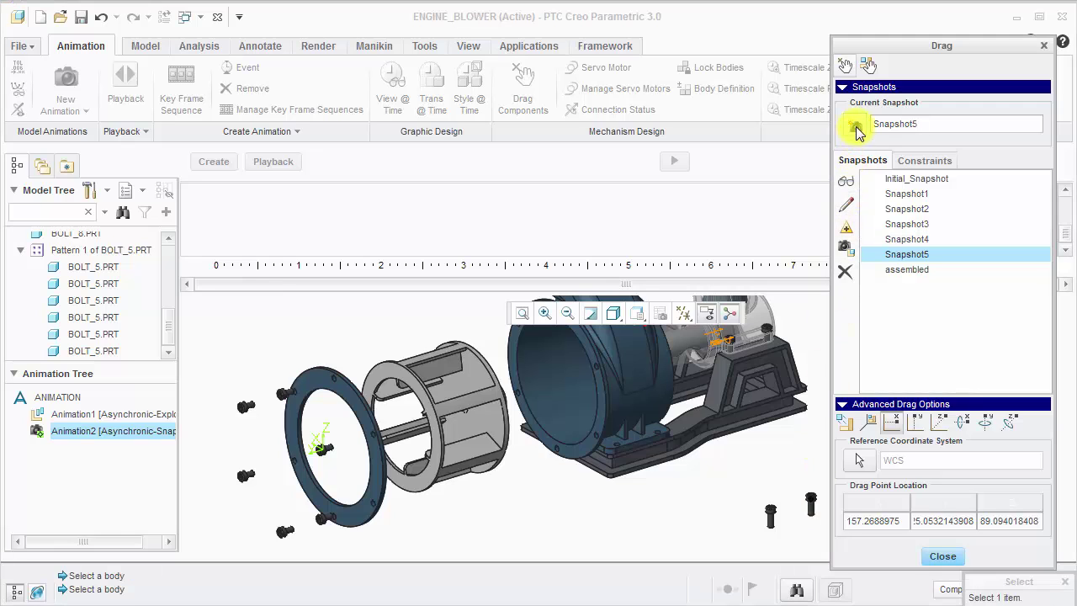
left_click(535, 401)
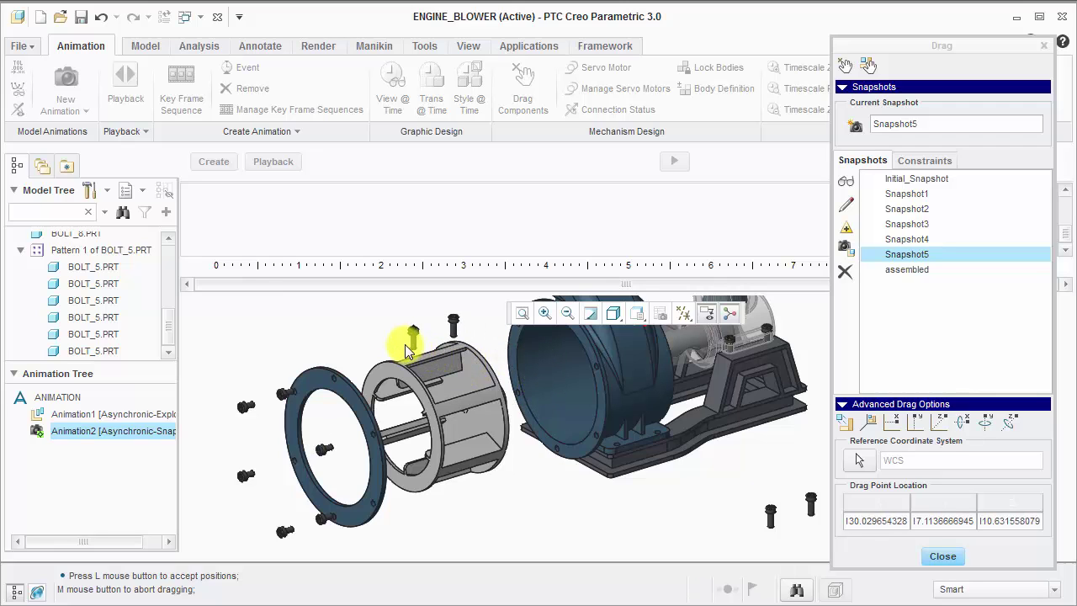
middle_click(403, 349)
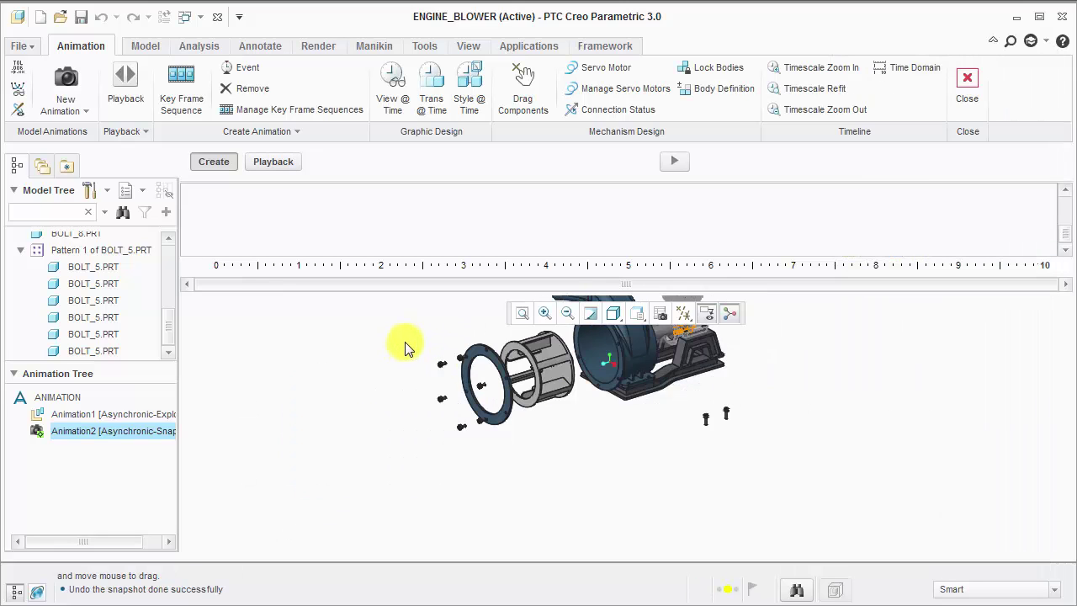
Step: Reopen Drag Components, move the fan housing with a constrained drag, and record Snapshot6
left_click(527, 81)
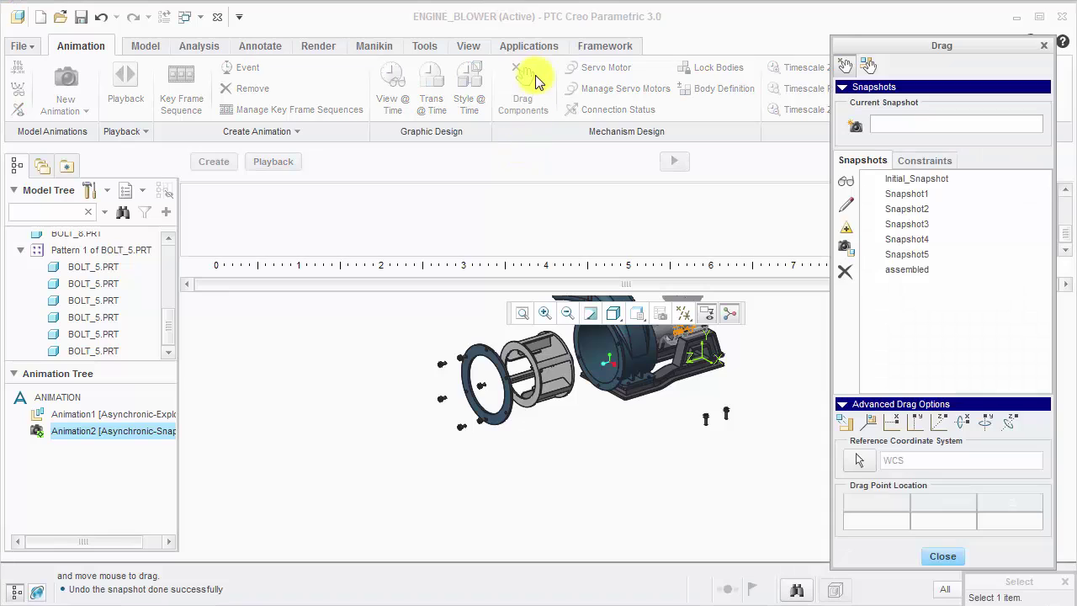
scroll(611, 364, "up", 1)
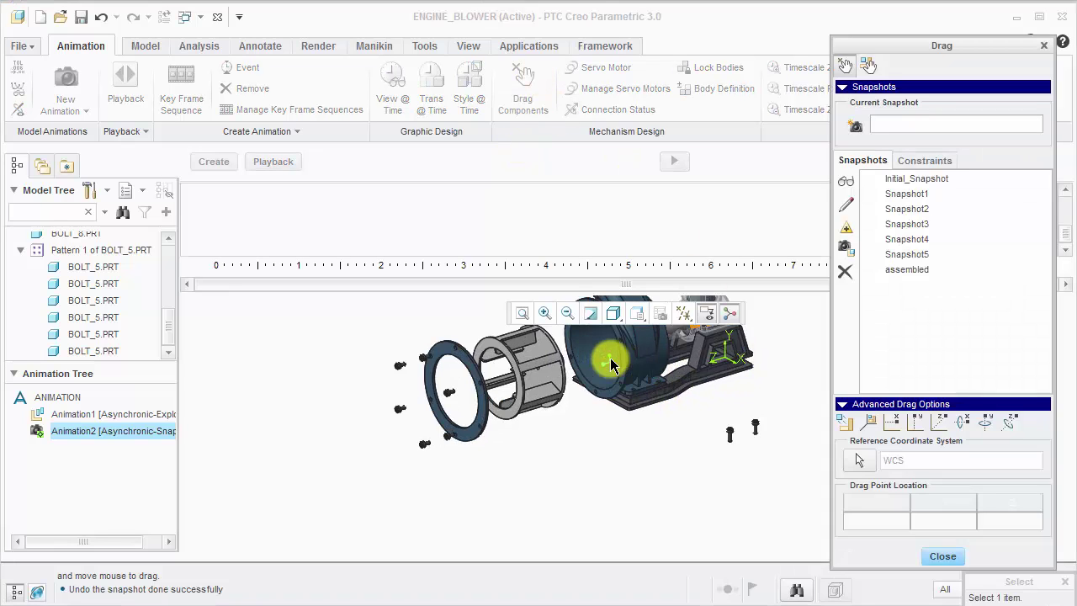
scroll(615, 370, "up", 1)
scroll(623, 505, "down", 1)
scroll(619, 372, "up", 1)
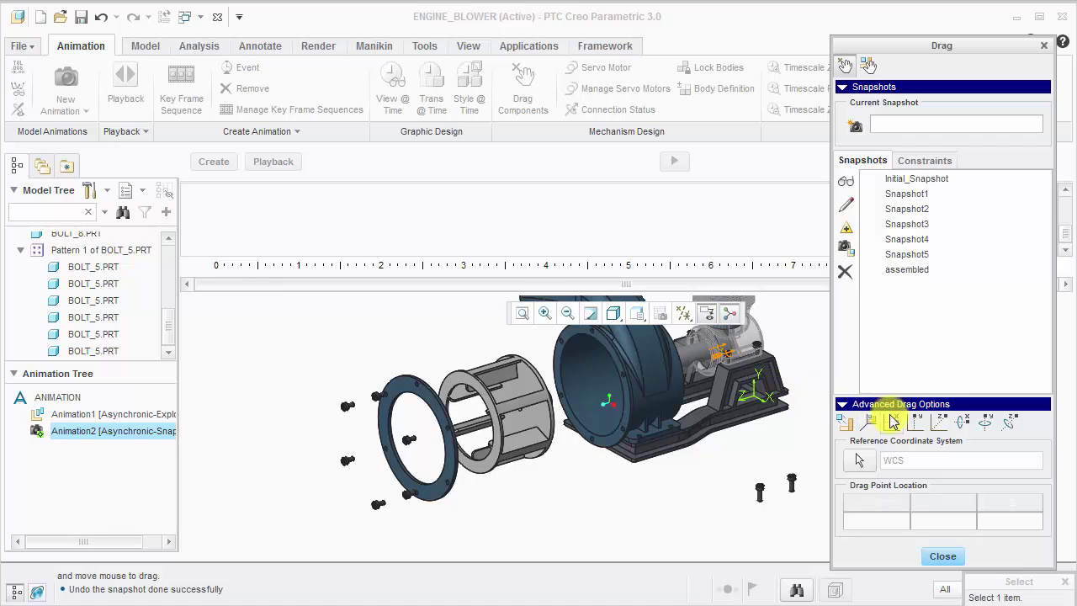
left_click(917, 421)
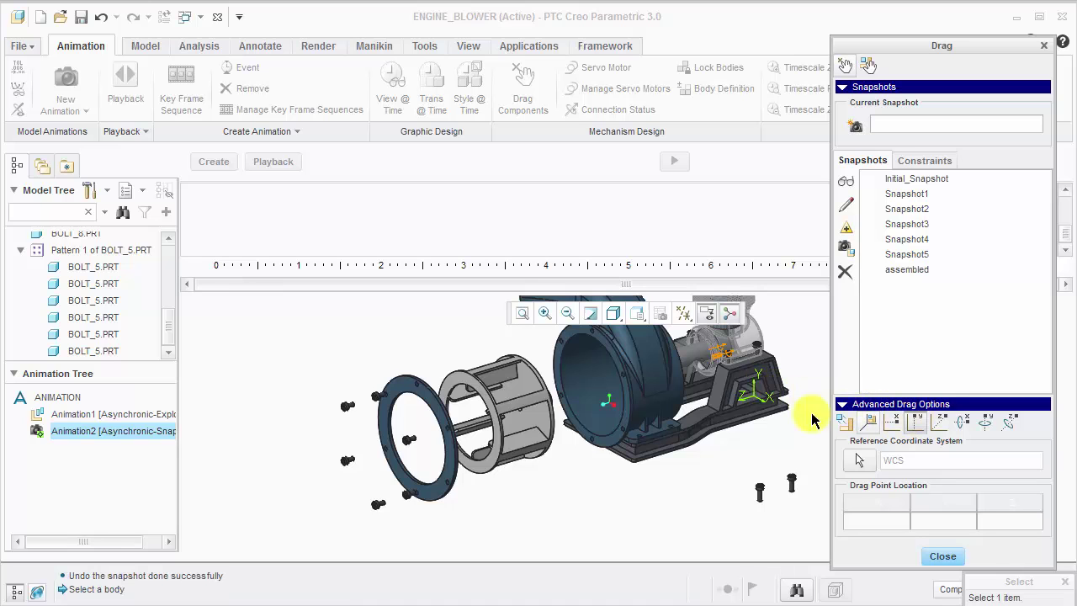
scroll(572, 402, "down", 2)
left_click(574, 394)
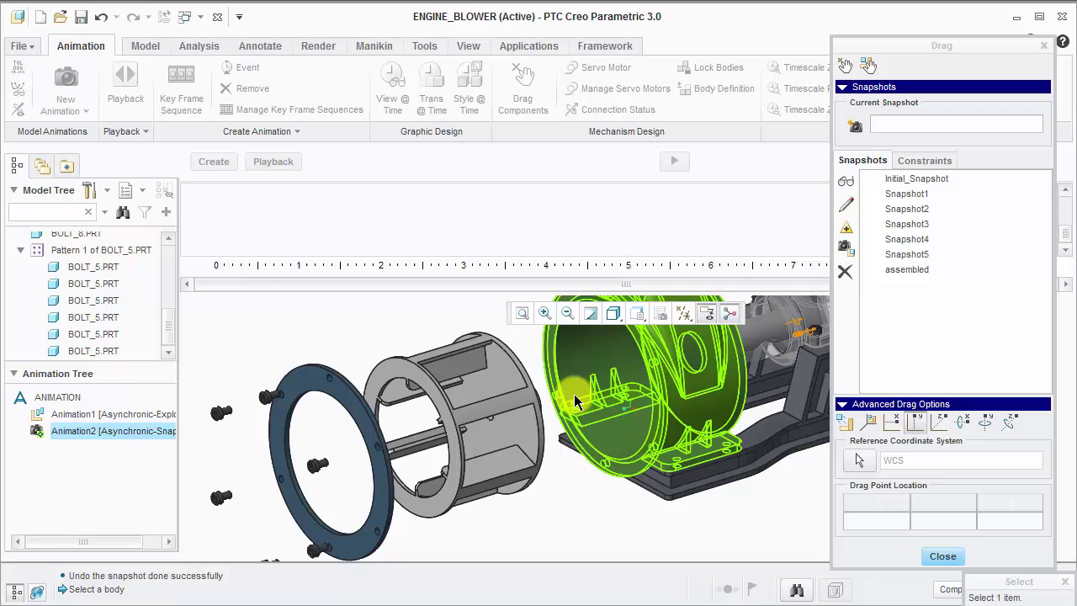
left_click(577, 398)
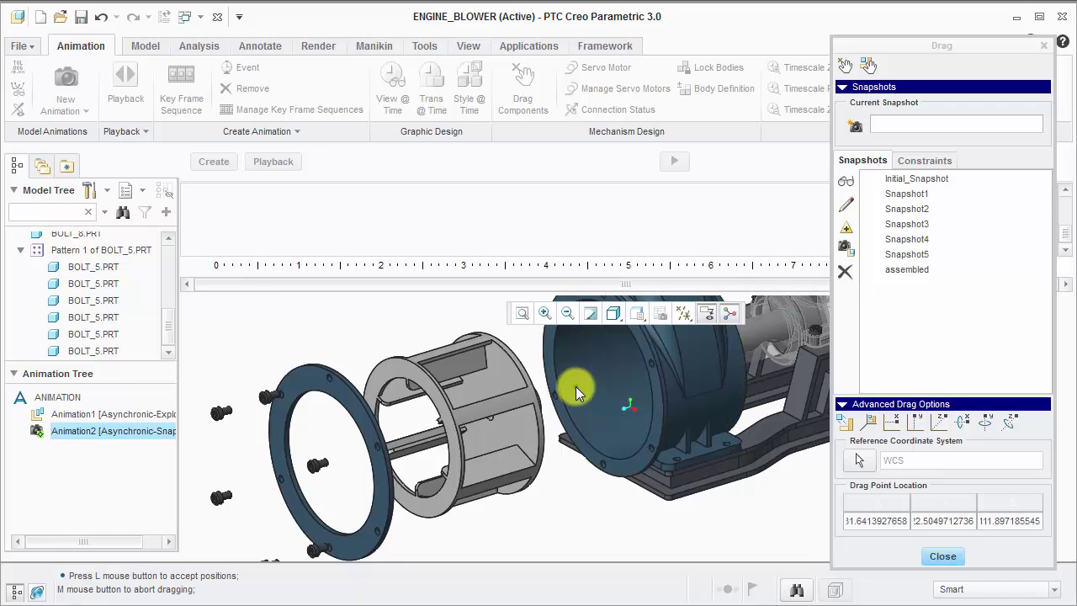
left_click(577, 381)
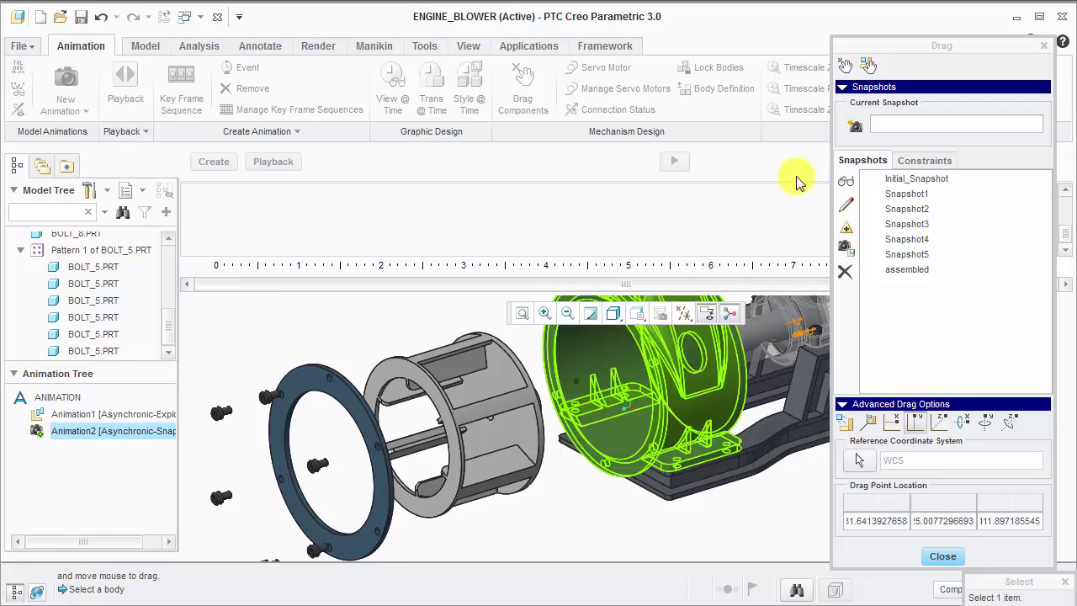
left_click(856, 133)
Step: Lift bolts above the fan cage with another drag constraint and record Snapshot7
scroll(530, 461, "down", 2)
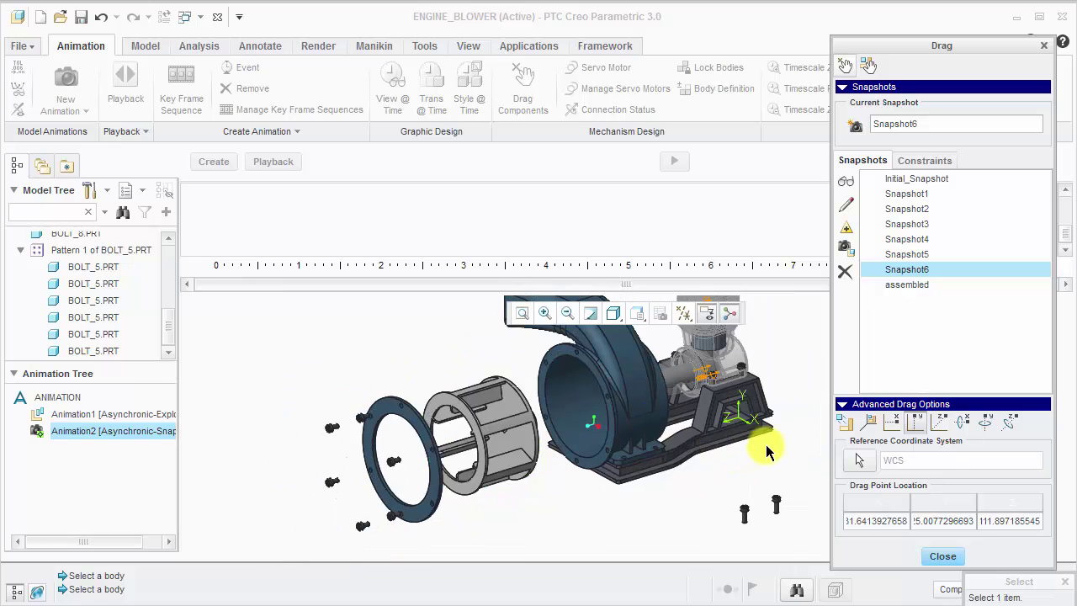
left_click(892, 420)
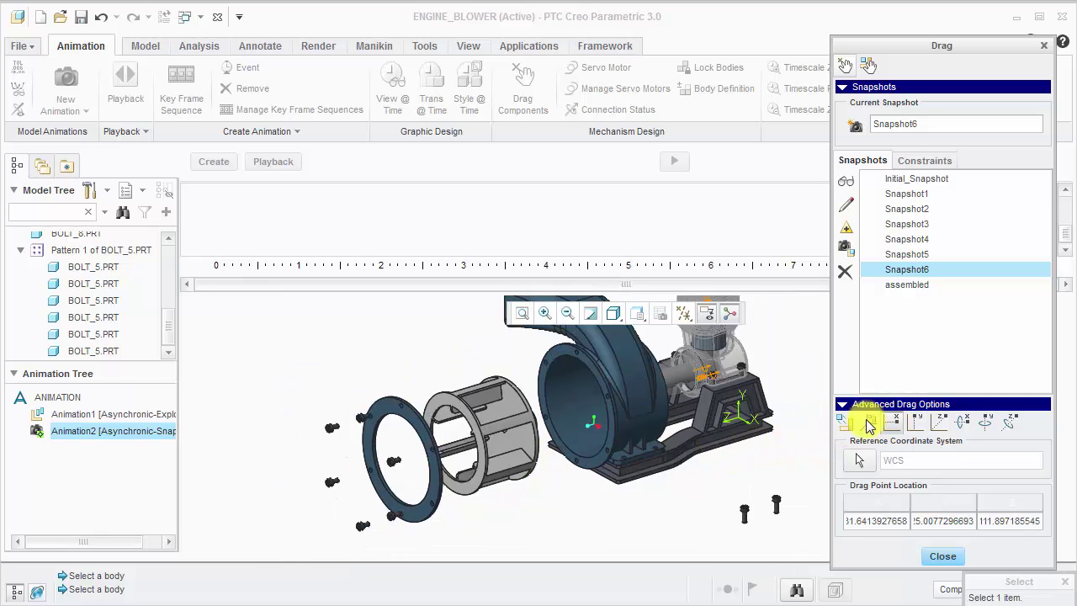
left_click(555, 421)
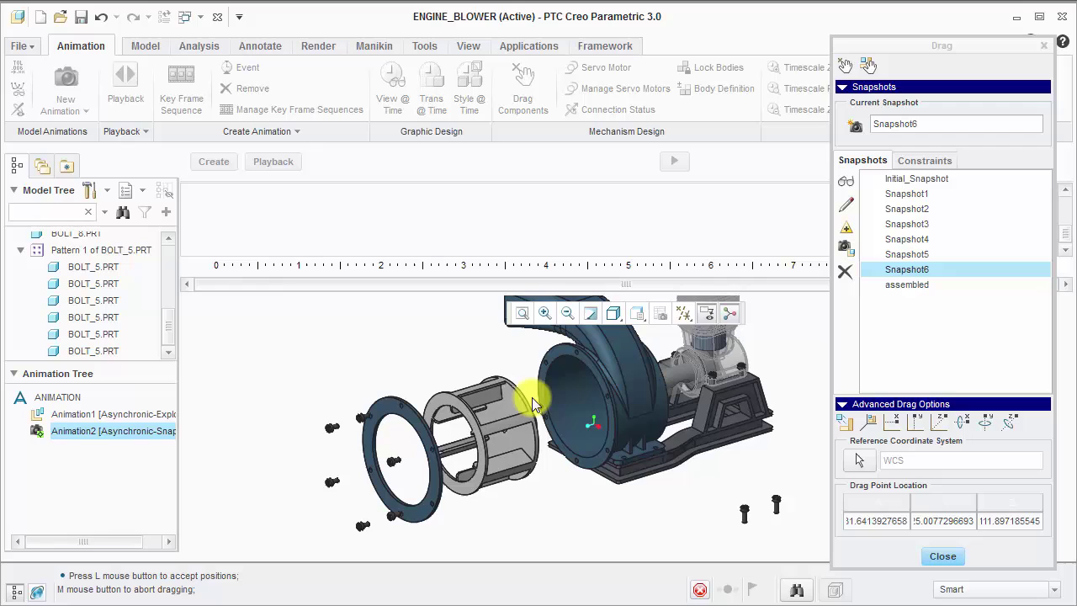
left_click(452, 351)
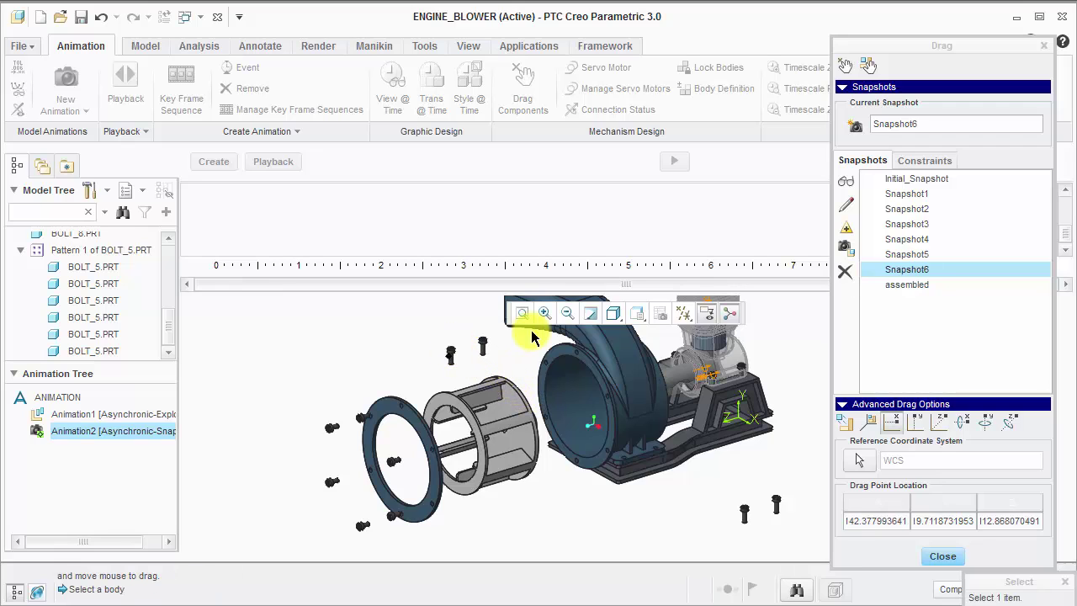
left_click(858, 126)
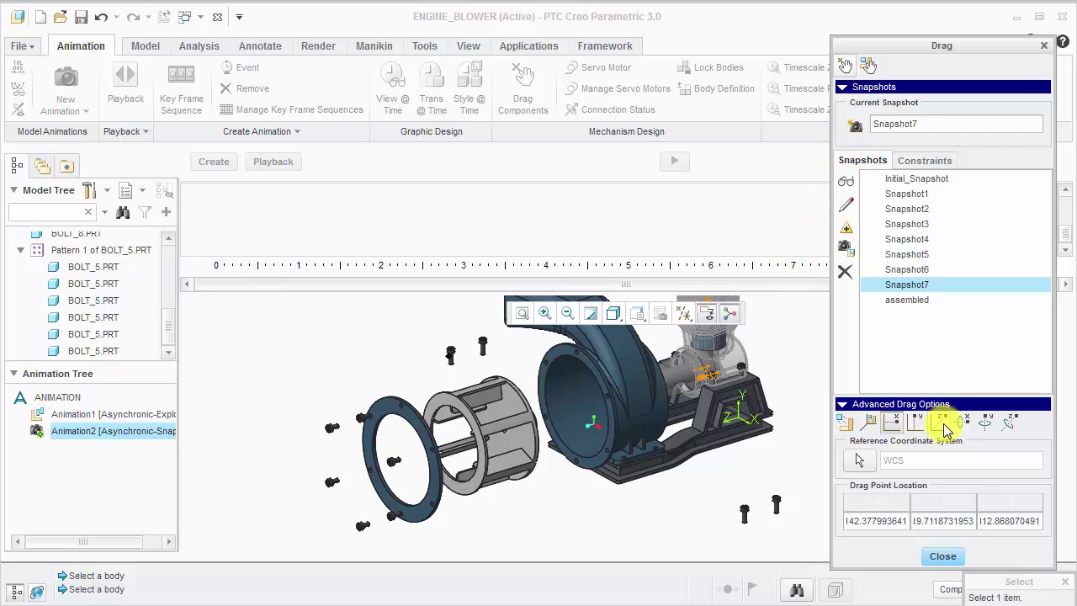
Step: Slide the blower housing left and record Snapshot8
left_click(644, 410)
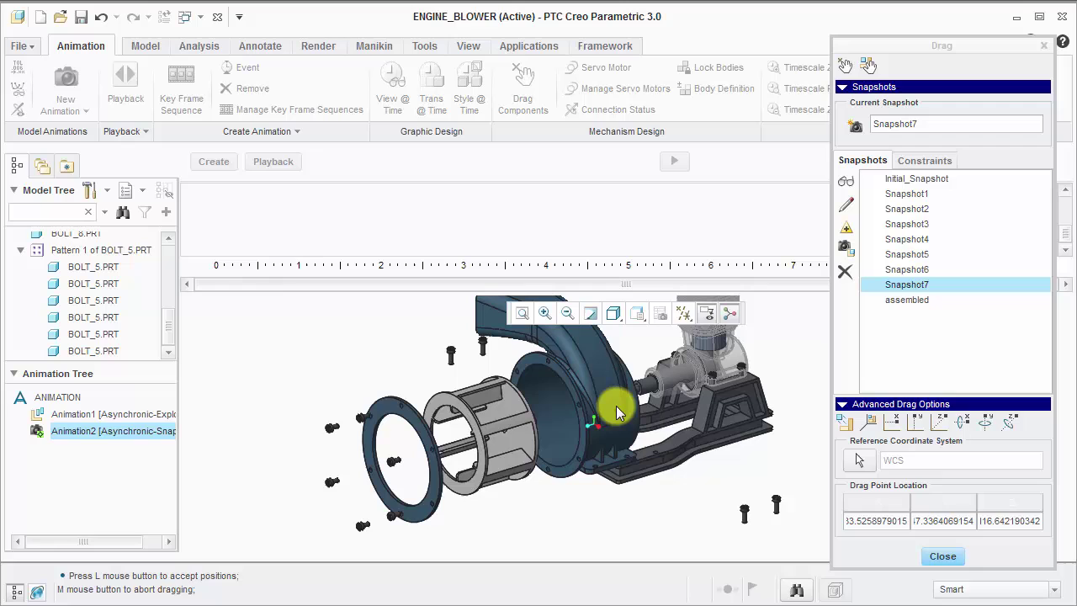
left_click(617, 413)
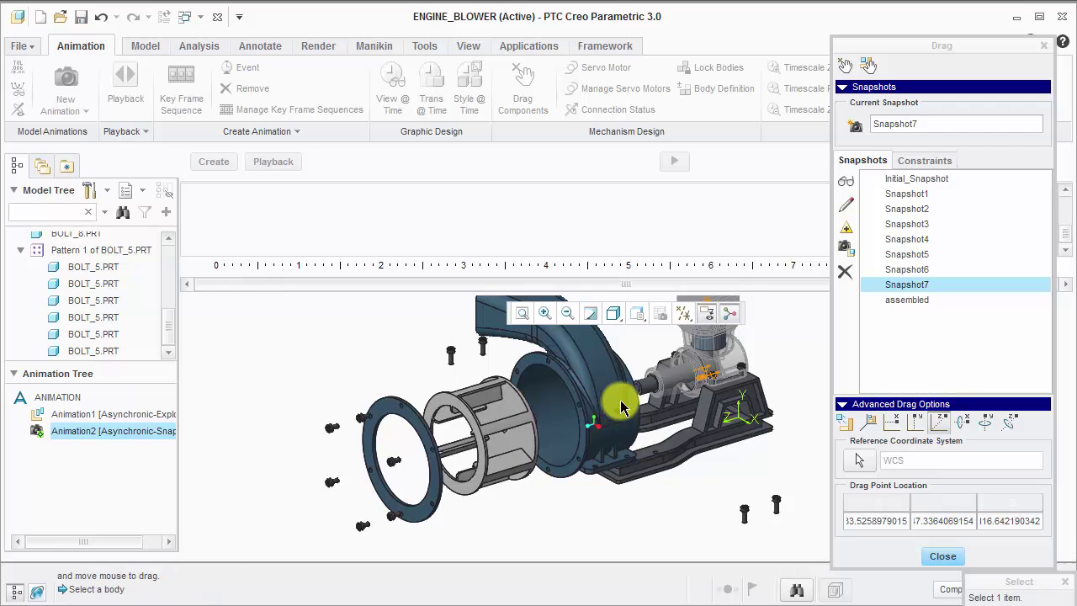
left_click(856, 124)
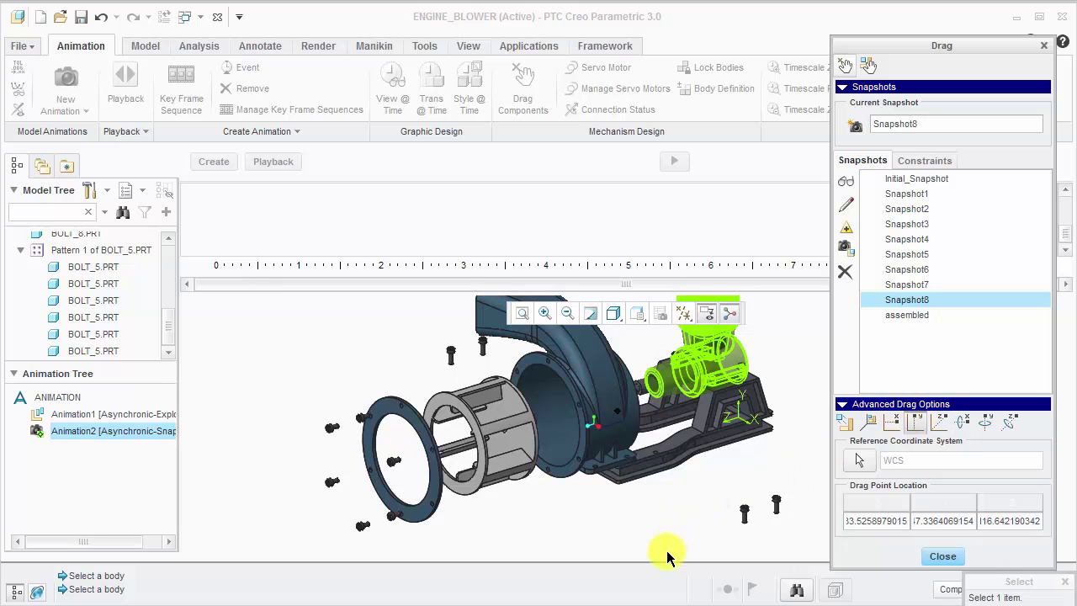
Step: Raise the housing high above the base, record Snapshot9, and close the Drag dialog
scroll(668, 558, "down", 2)
left_click(625, 488)
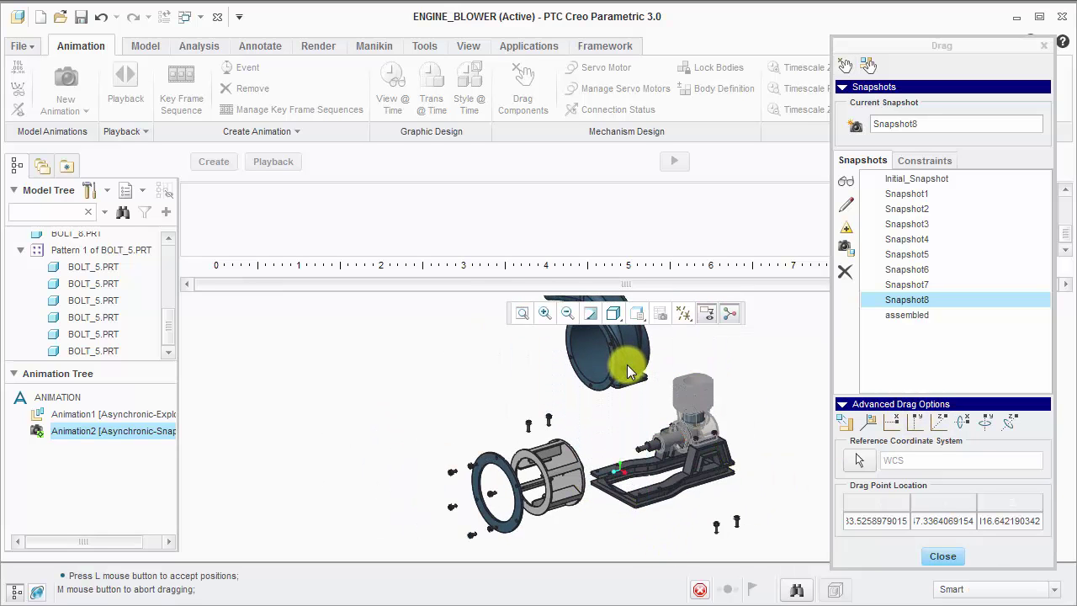
left_click(641, 368)
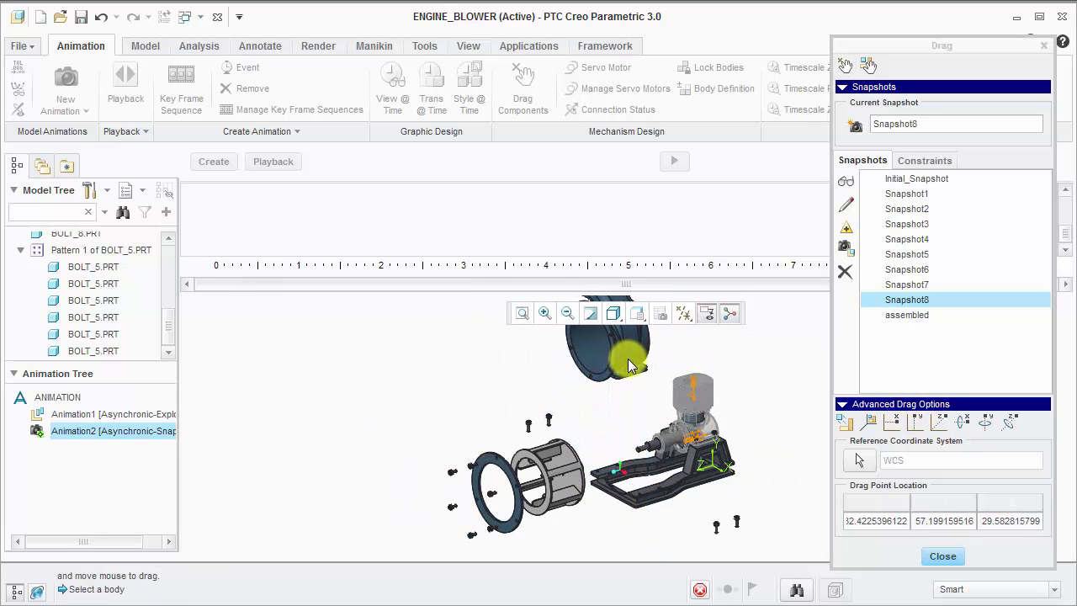
left_click(856, 127)
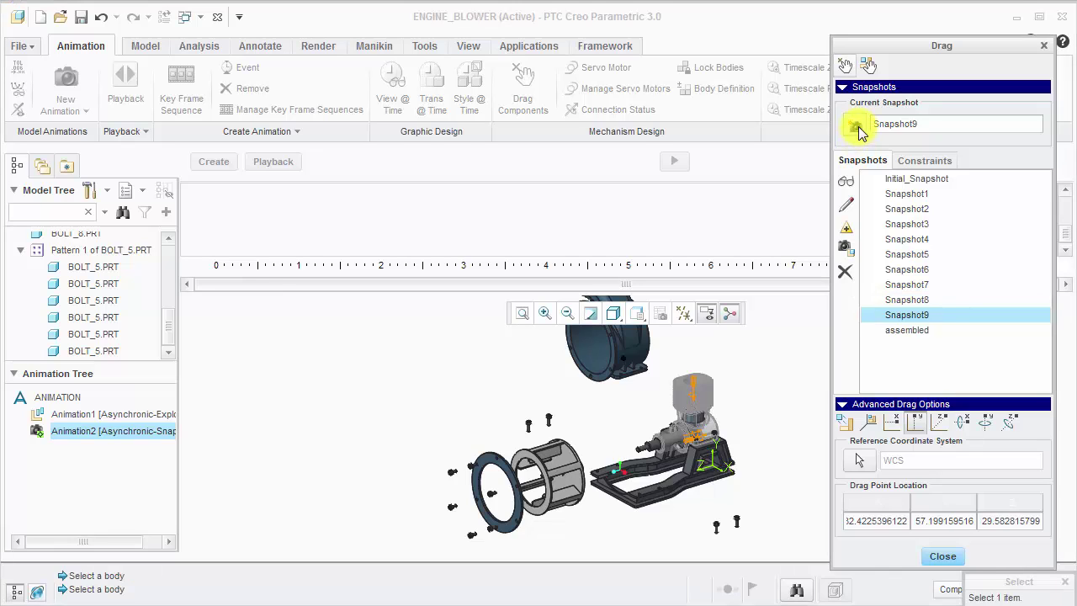
left_click(944, 557)
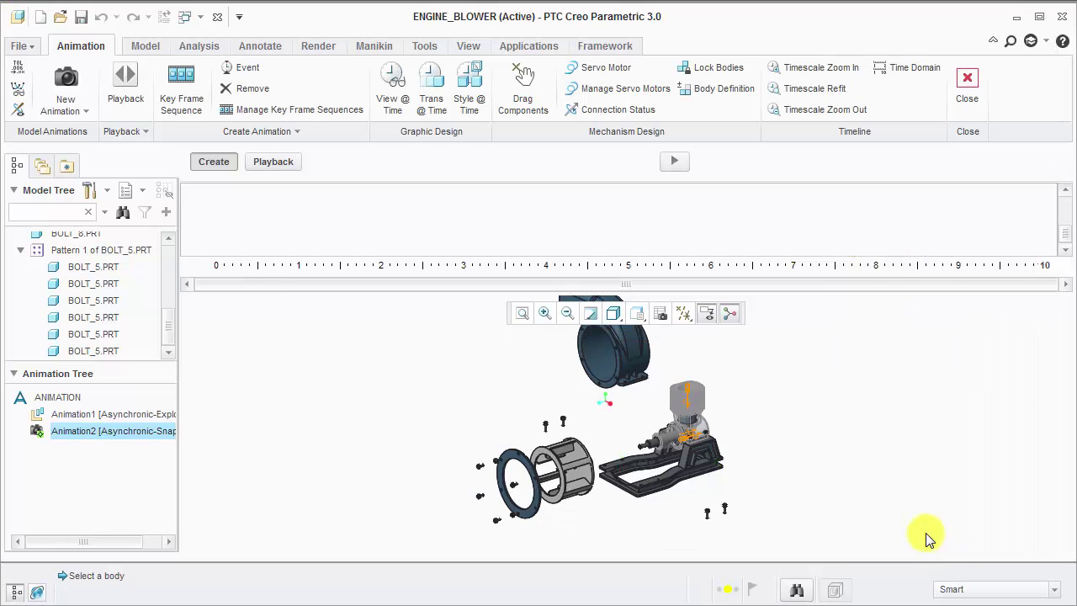
Step: Start a new key frame sequence with assembled at time 0 and Snapshot1 at time 1
left_click(190, 103)
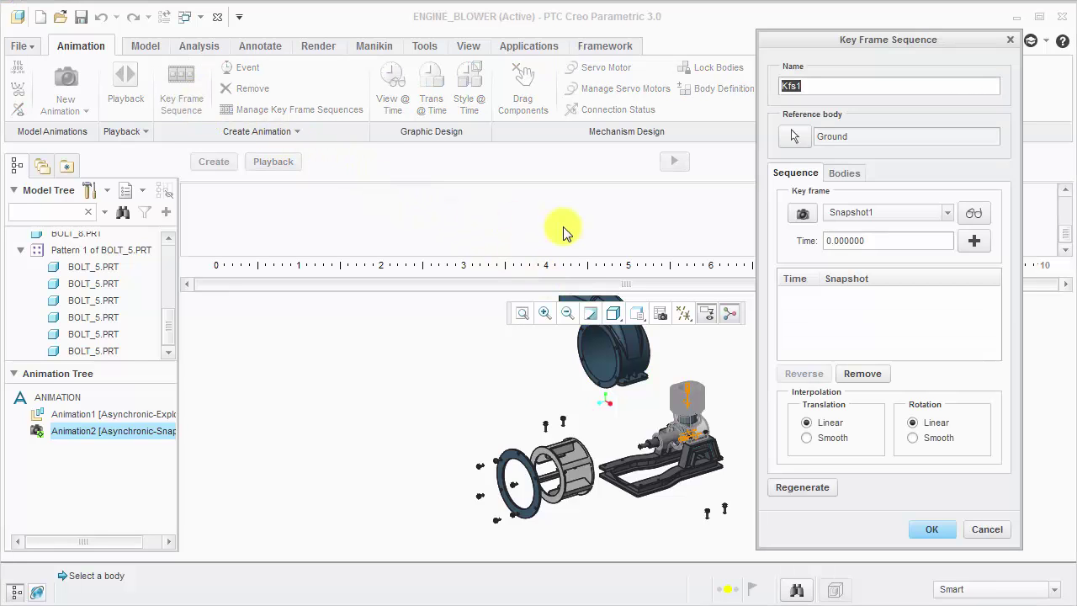
left_click(930, 219)
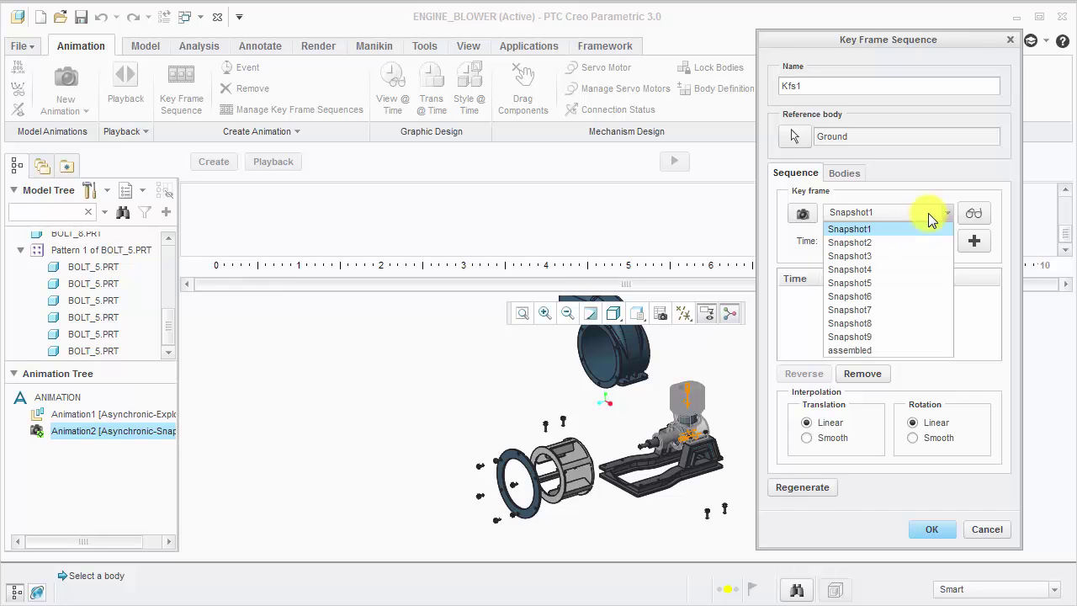
left_click(901, 350)
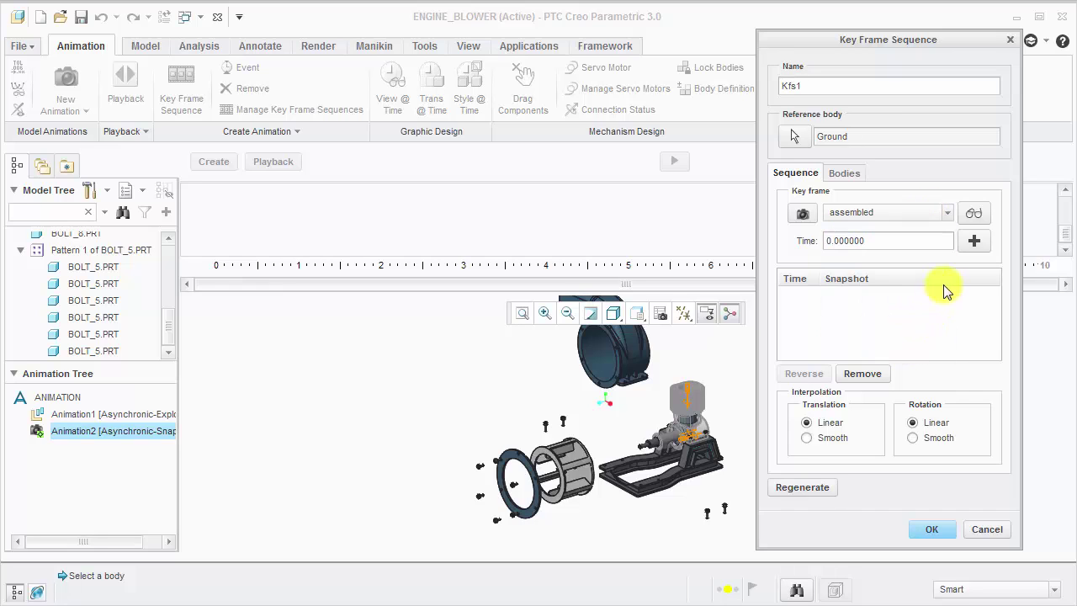
left_click(975, 243)
left_click(947, 215)
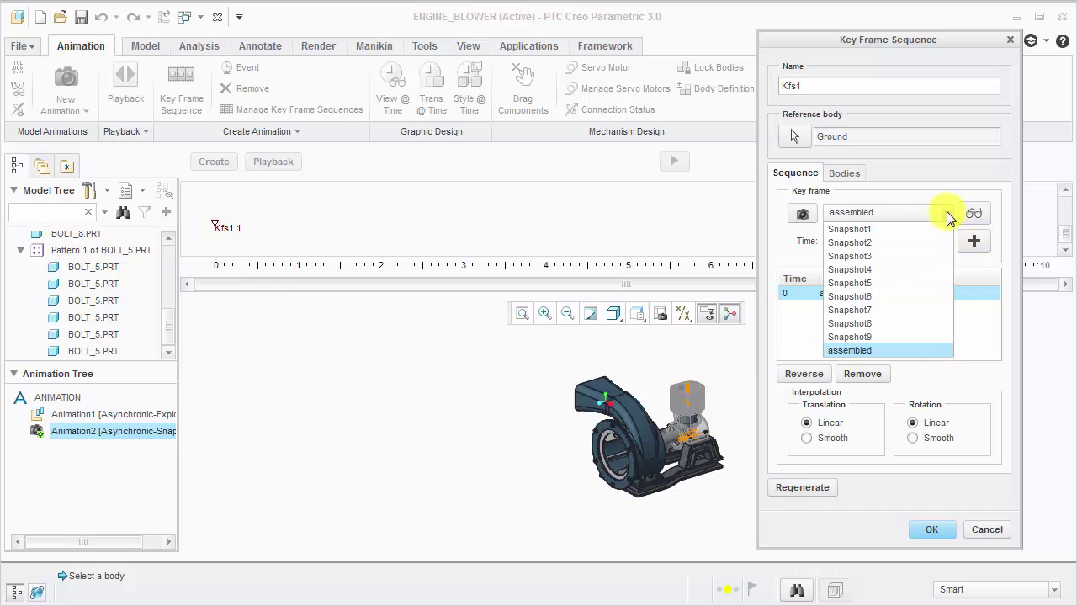
left_click(940, 228)
left_click(976, 243)
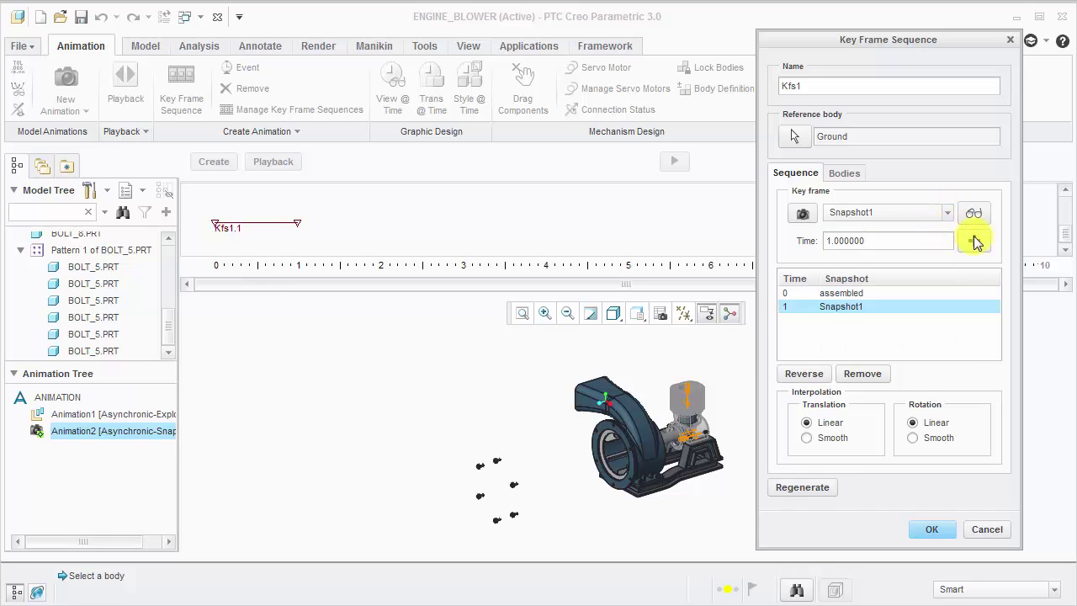
Step: Add Snapshot2, Snapshot3, Snapshot4 and Snapshot5 as key frames at times 2 to 5
left_click(950, 215)
left_click(943, 240)
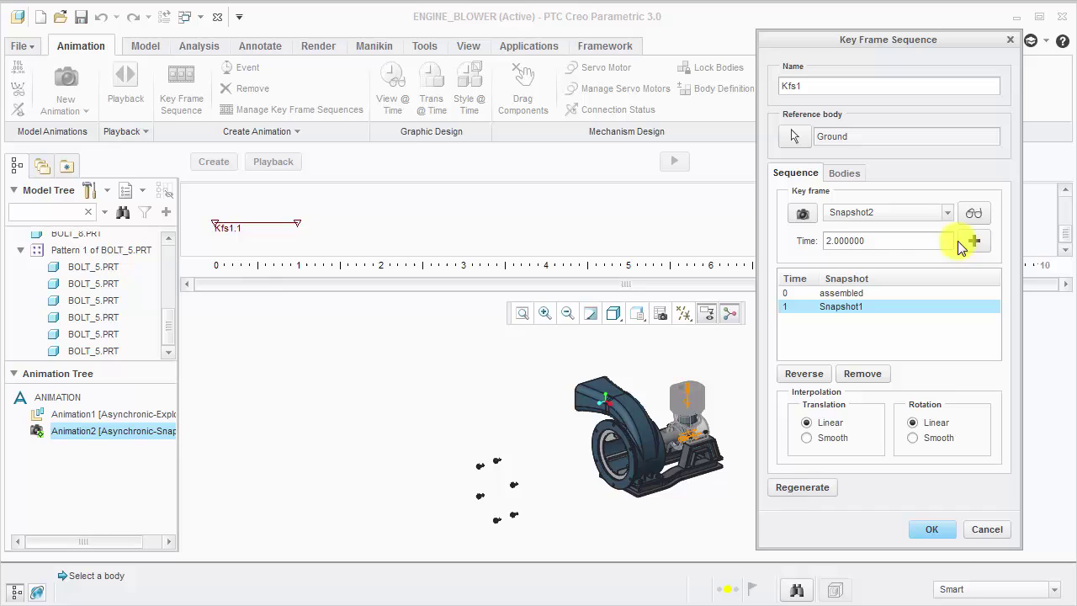
left_click(974, 242)
left_click(944, 217)
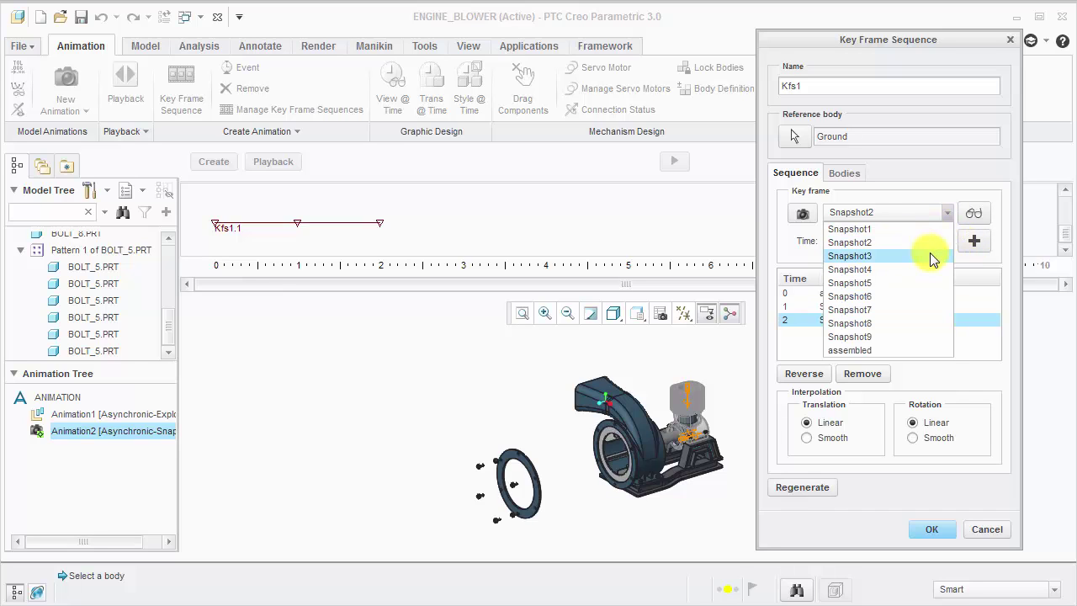
left_click(949, 246)
left_click(972, 243)
left_click(946, 216)
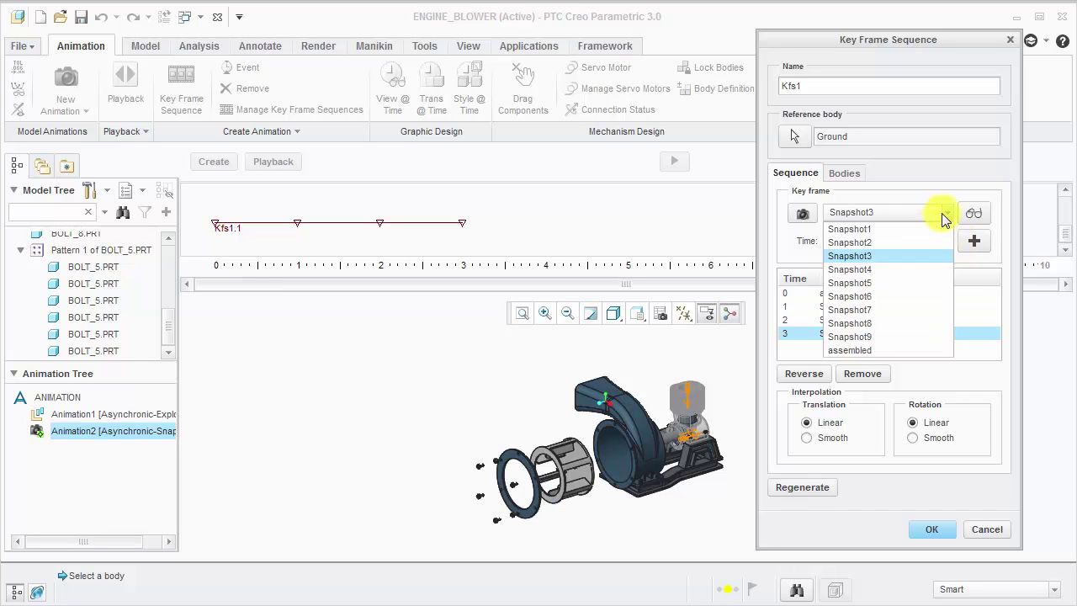
left_click(929, 267)
left_click(973, 242)
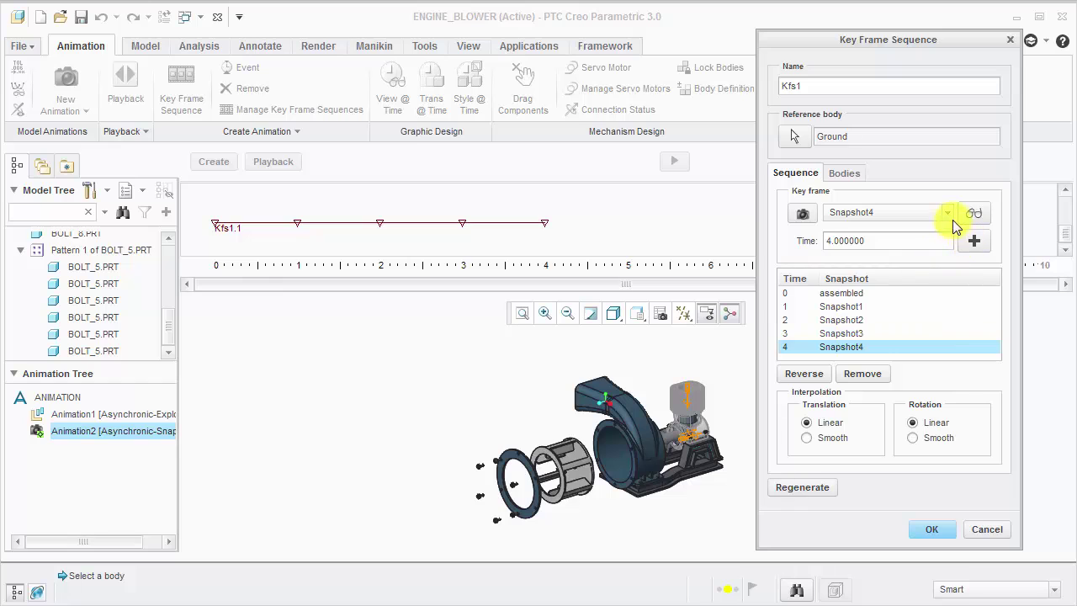
left_click(947, 214)
left_click(931, 276)
left_click(973, 241)
Step: Add Snapshot6 through Snapshot9 at times 6 to 9 and confirm the sequence Kfs1
left_click(947, 214)
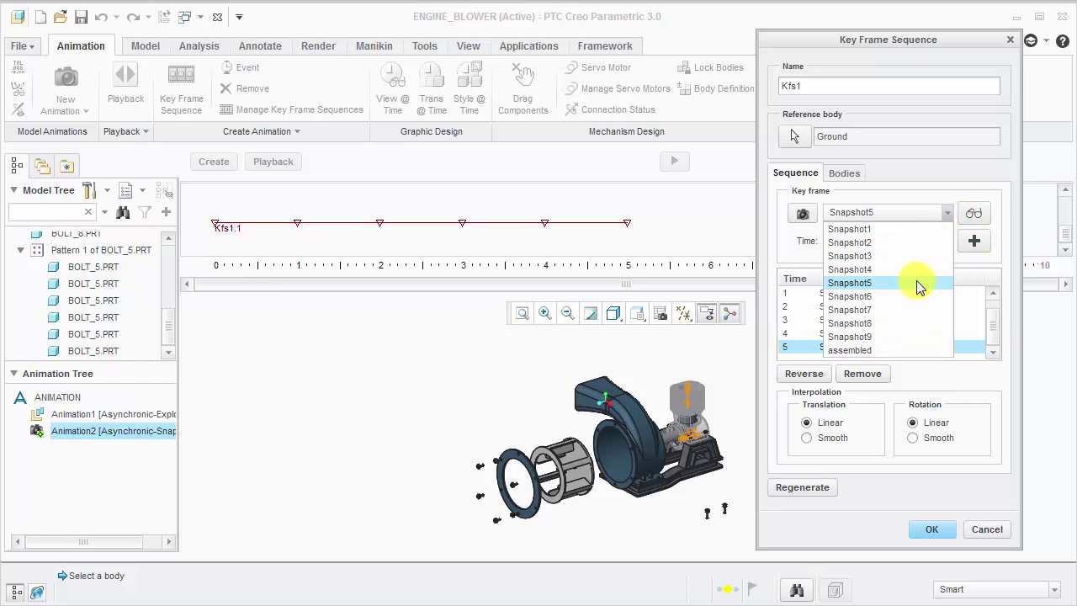
left_click(922, 296)
left_click(974, 241)
left_click(947, 215)
left_click(921, 310)
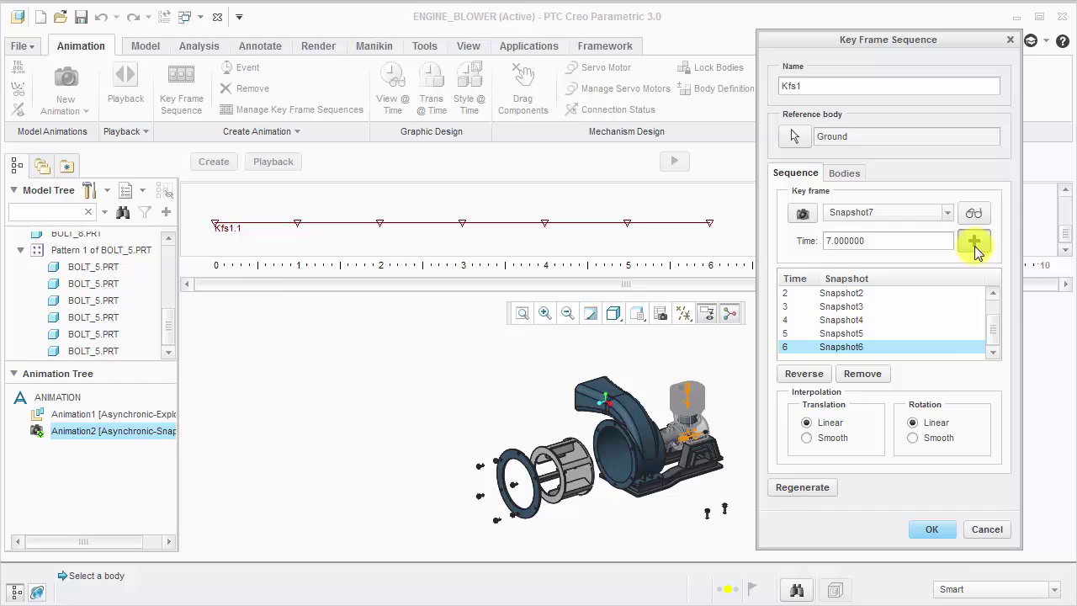
left_click(973, 241)
left_click(946, 213)
left_click(921, 323)
left_click(973, 241)
left_click(947, 213)
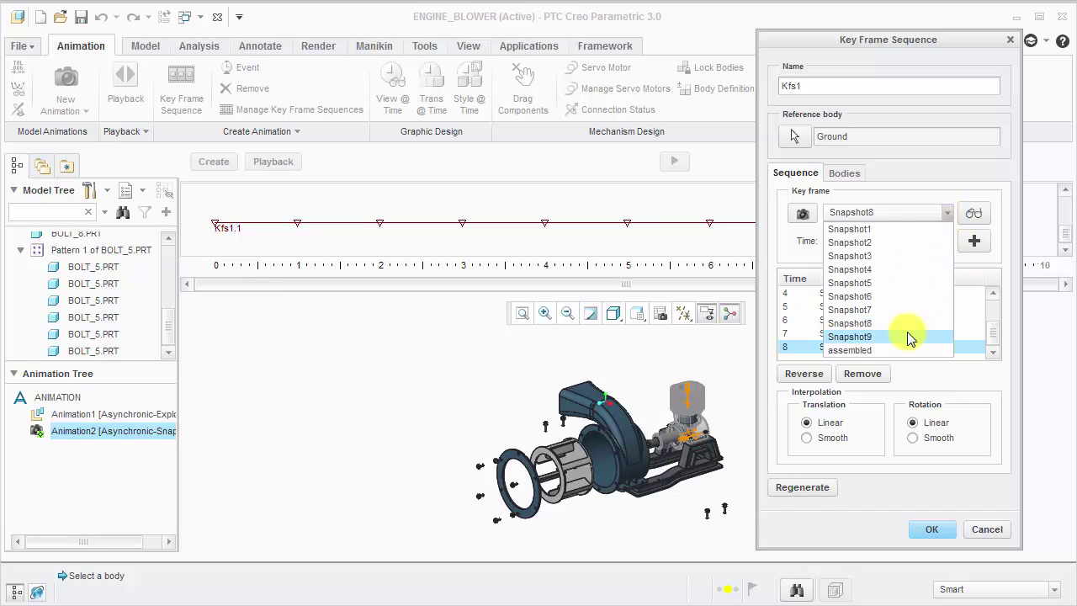
left_click(921, 337)
left_click(974, 241)
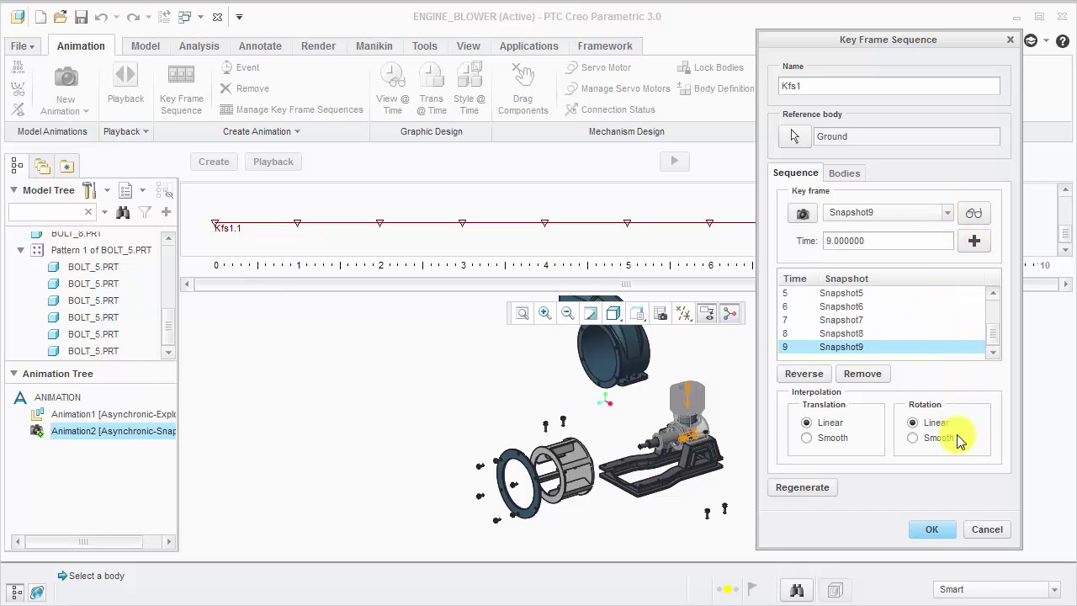
left_click(933, 529)
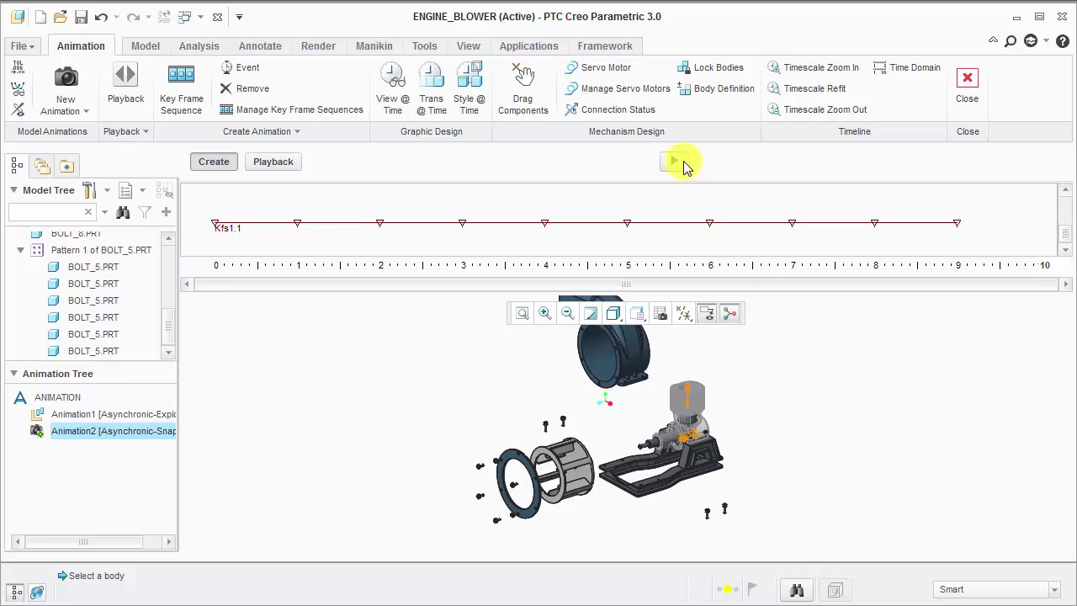
Step: Compute the animation, then play Animation2 as the blower comes apart and stop playback
left_click(679, 161)
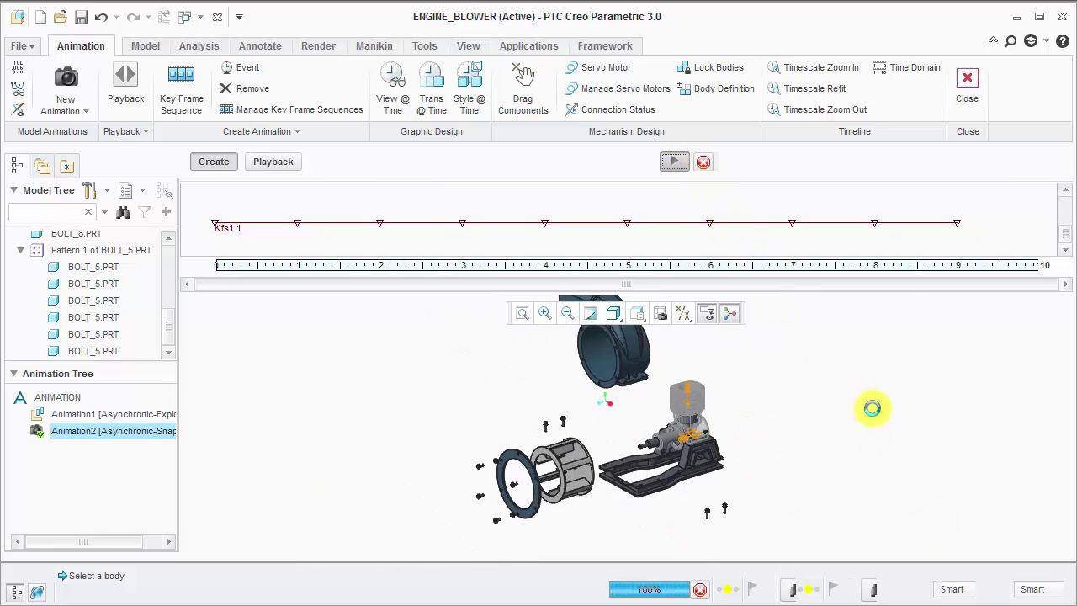
left_click(280, 162)
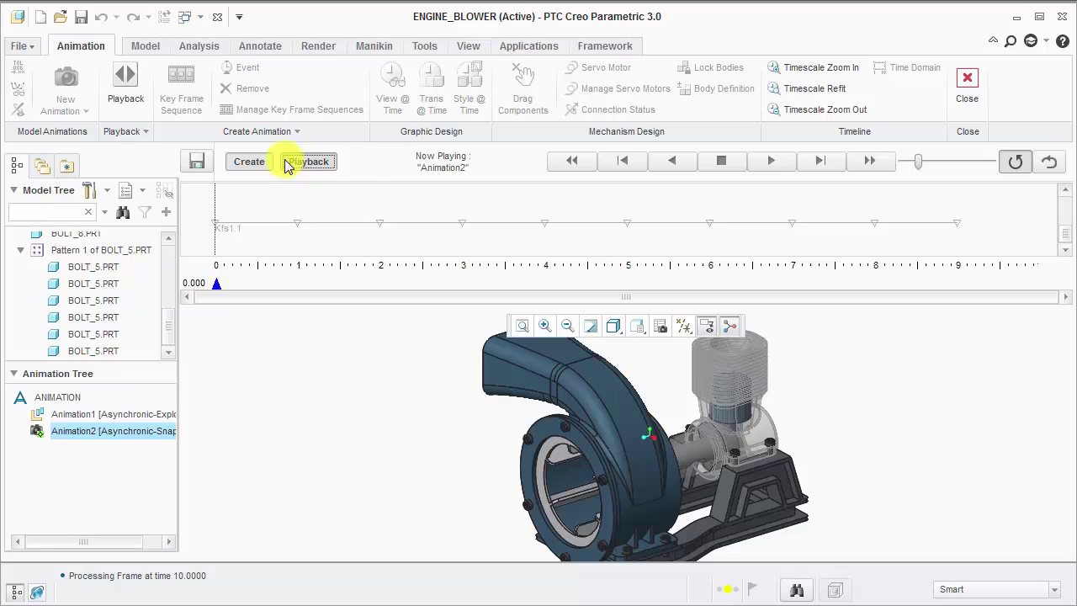
left_click(919, 166)
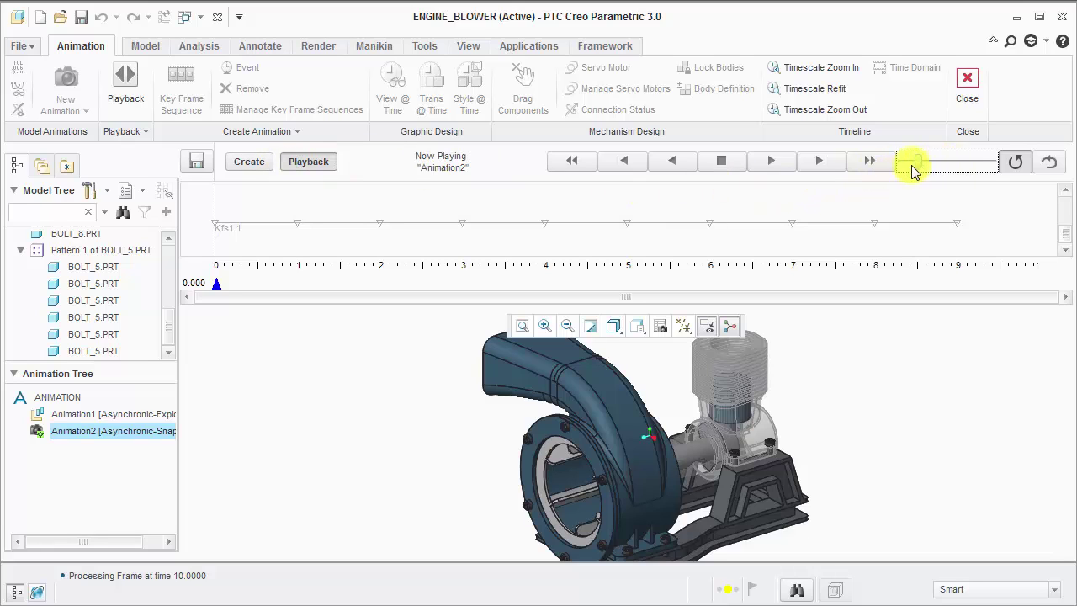
left_click(771, 160)
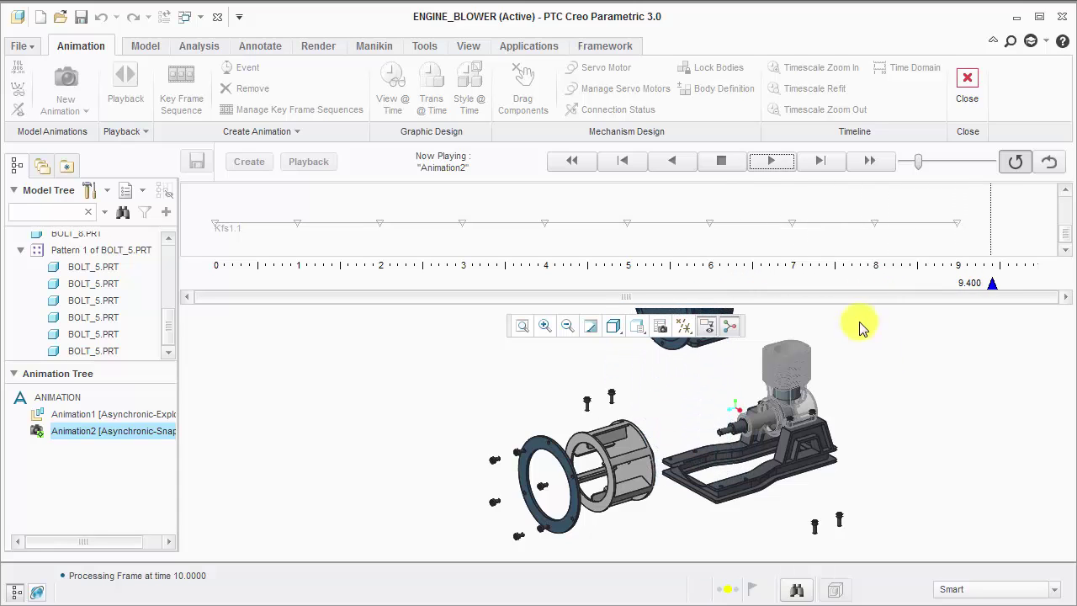
left_click(721, 160)
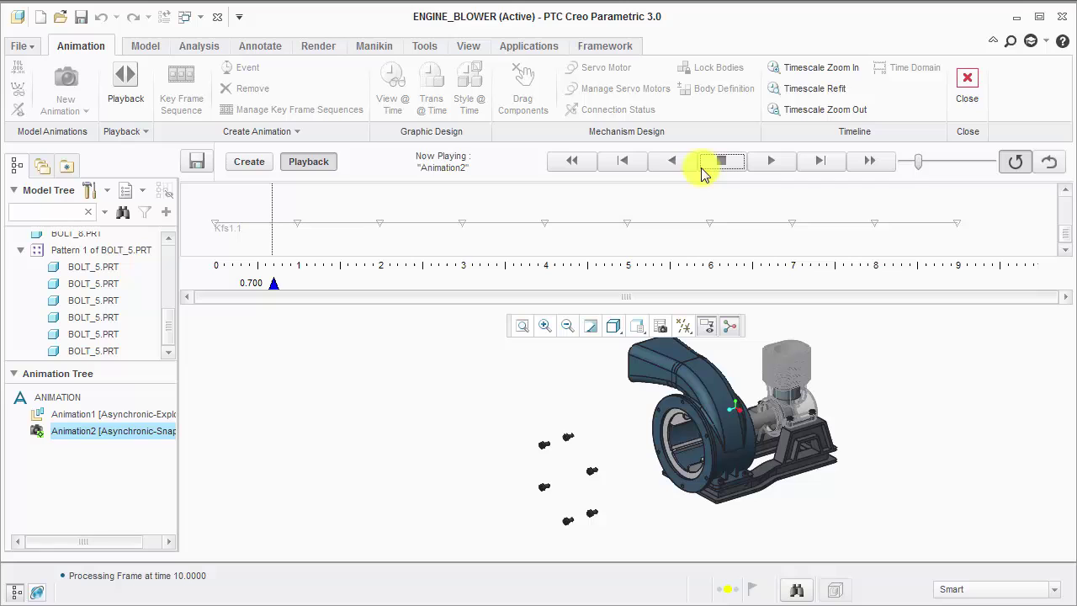
Step: Check the Capture dialog's MPEG output for ENGINE_BLOWER.mpg, then cancel without recording
left_click(199, 161)
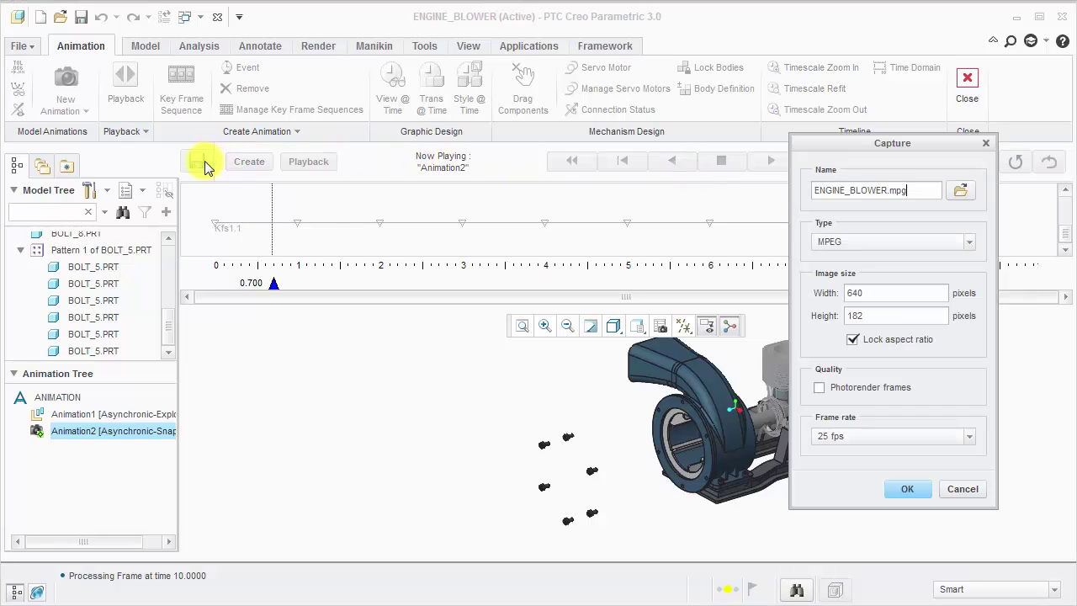
left_click(871, 242)
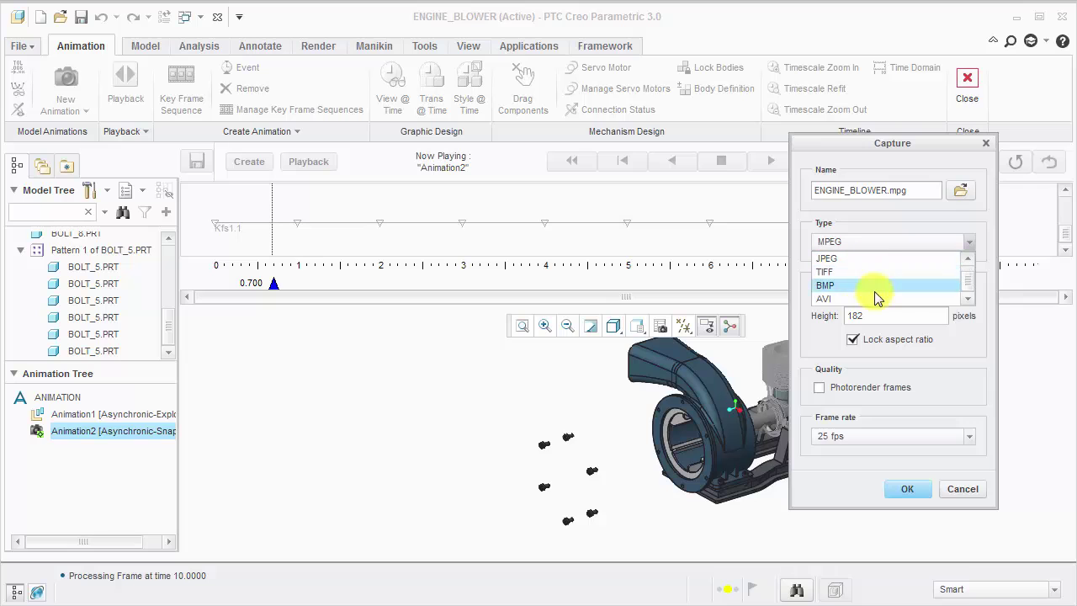
left_click(964, 489)
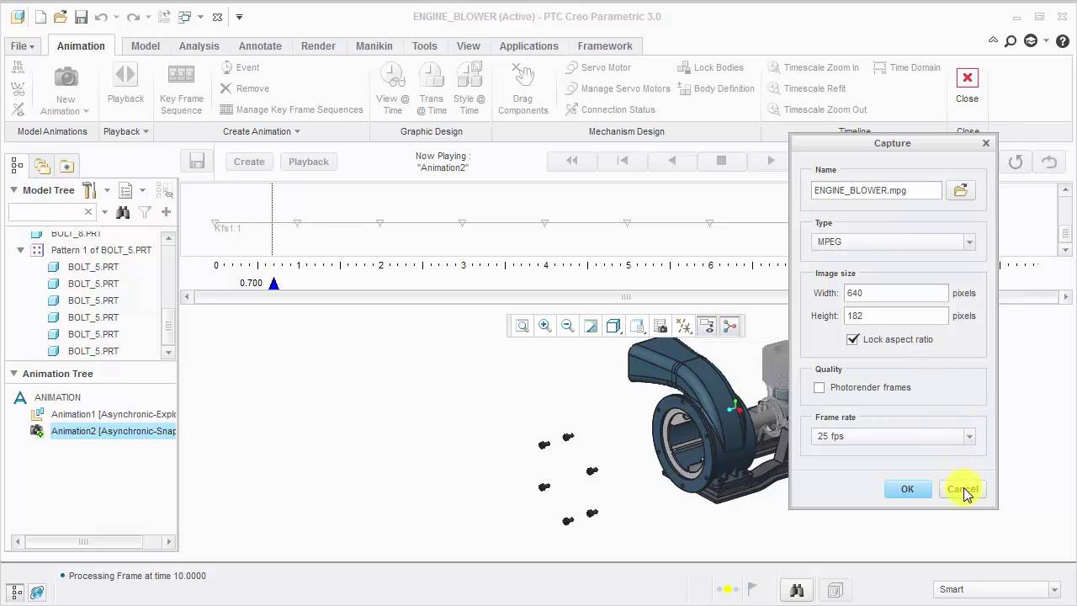
left_click(961, 489)
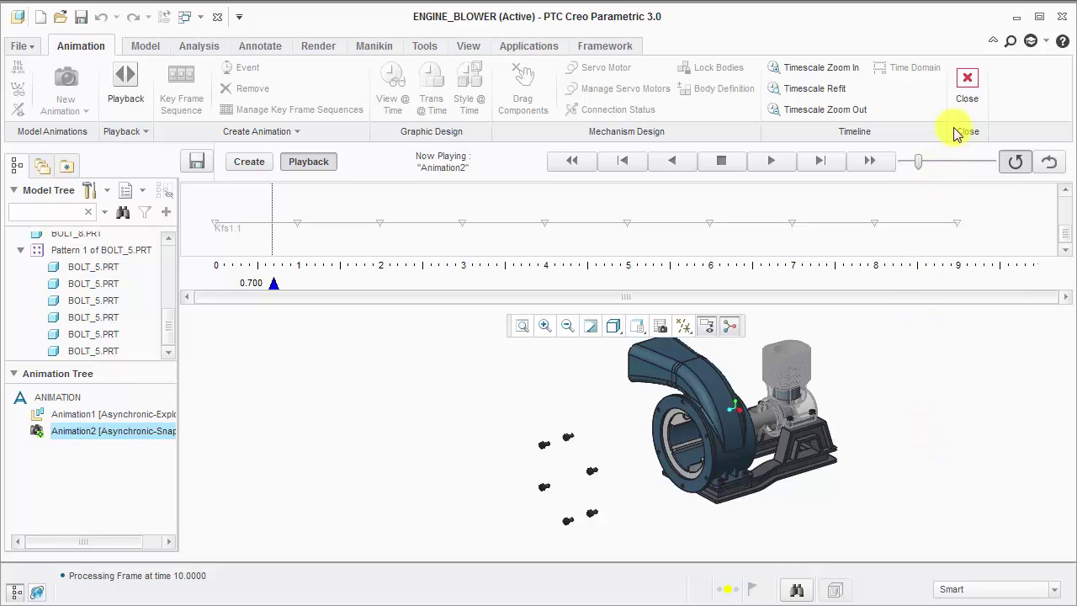
Step: Reverse Kfs1 to start at Snapshot9, then rerun the animation, overwriting the previous result
left_click(262, 164)
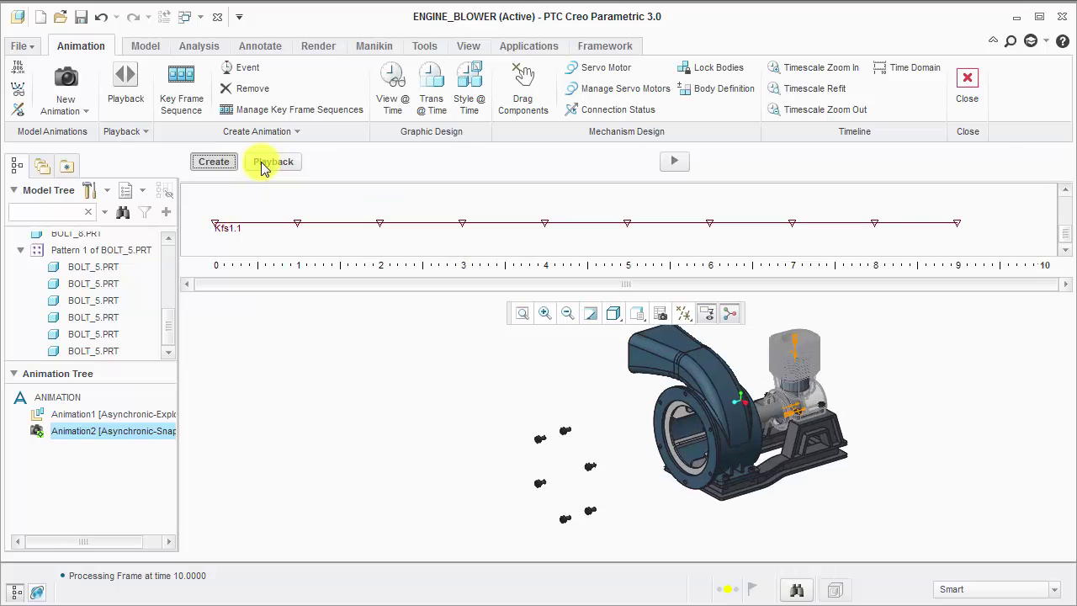
right_click(215, 225)
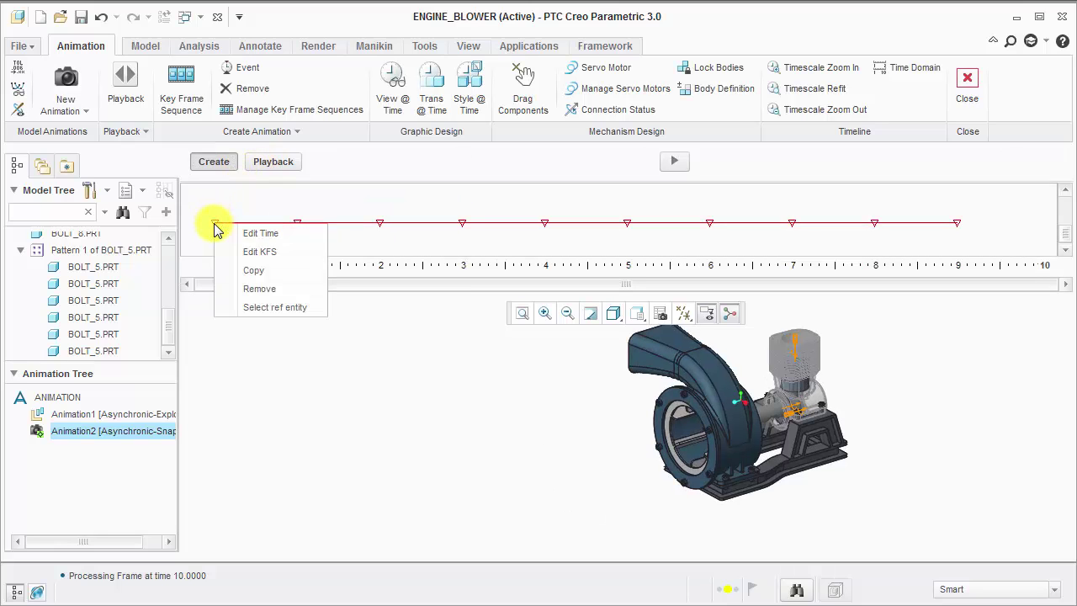
left_click(272, 254)
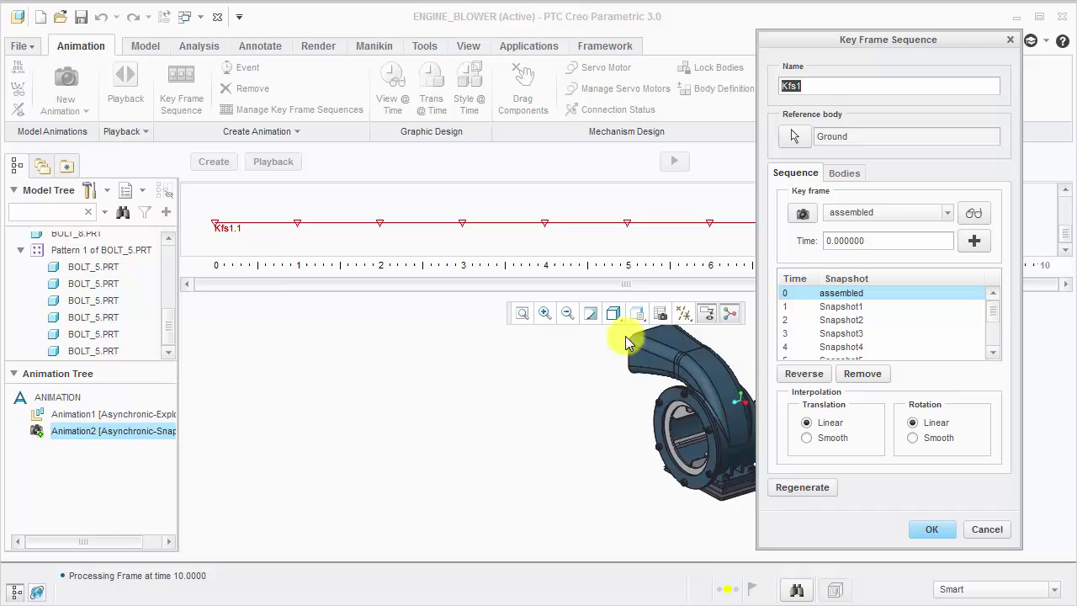
left_click(803, 374)
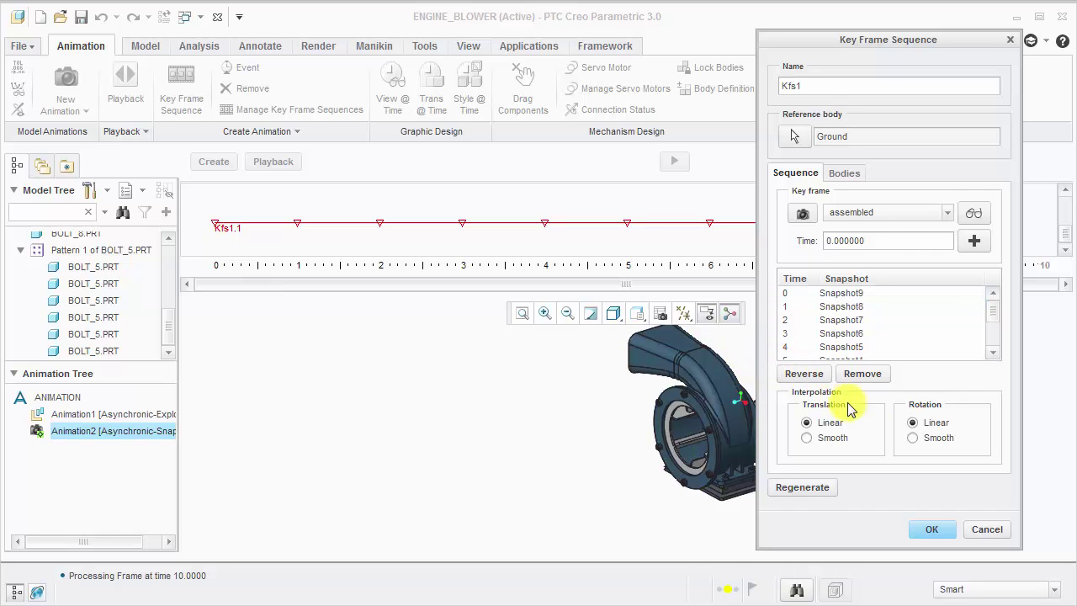
left_click(934, 530)
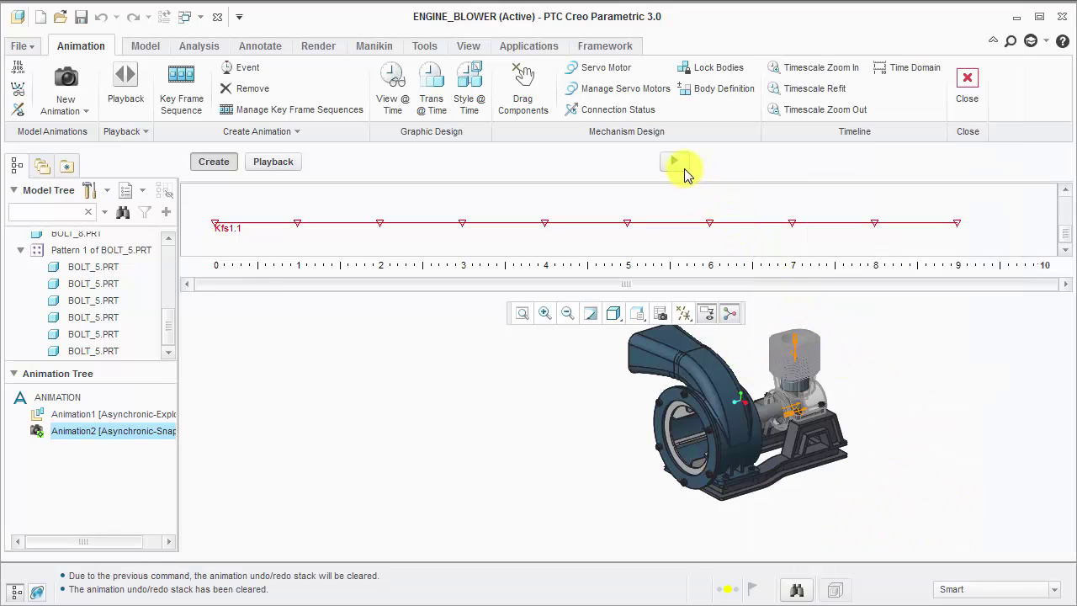
left_click(683, 169)
left_click(335, 535)
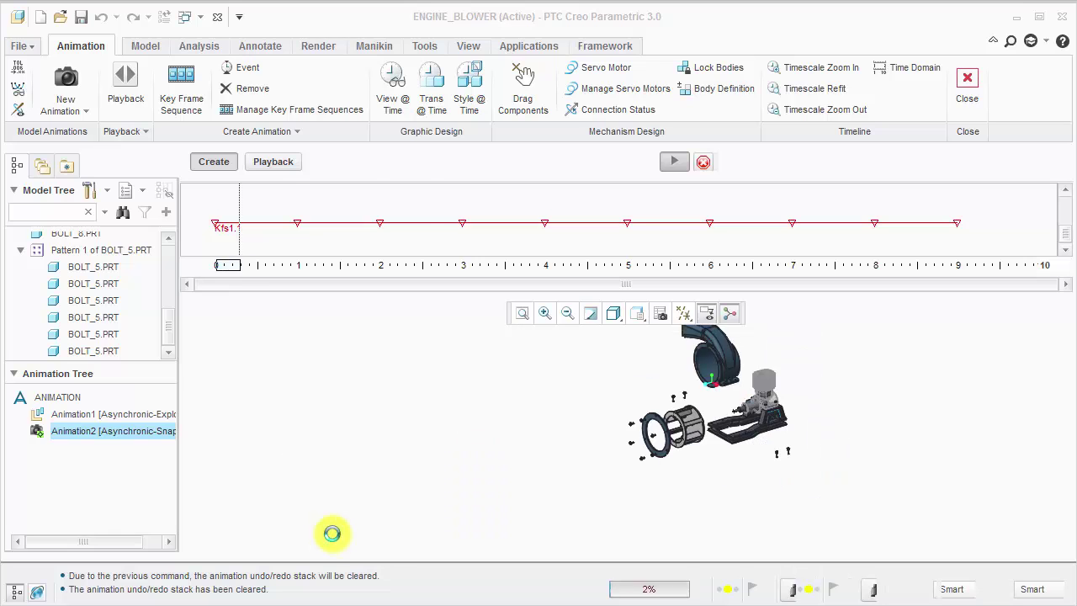